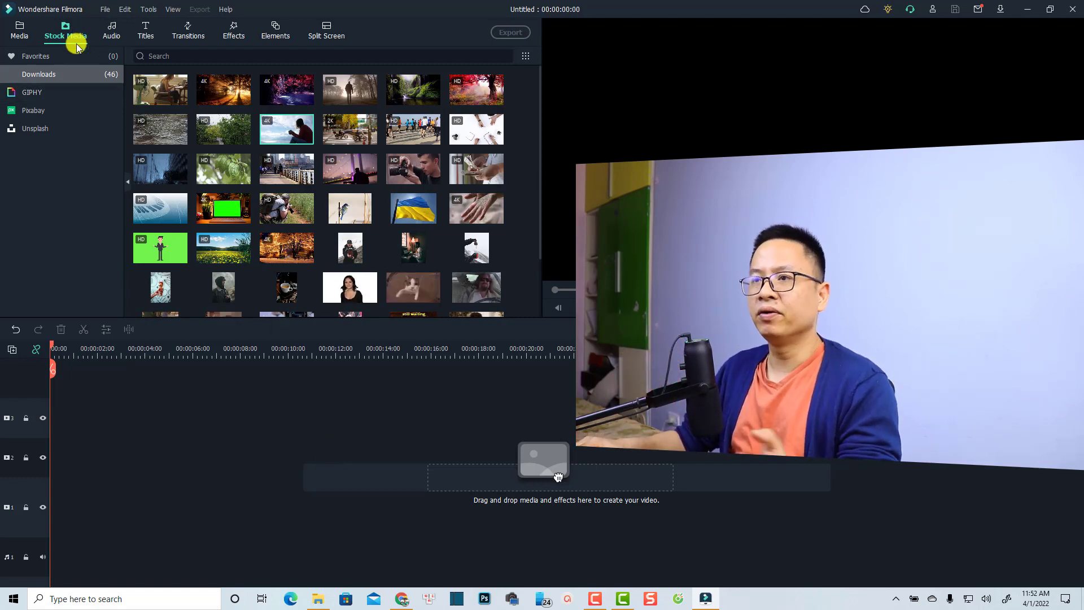
- Place the stock clip of the guitarist by the lit bridge at the start of video track 1 and play its opening seconds
mouse_move(346, 175)
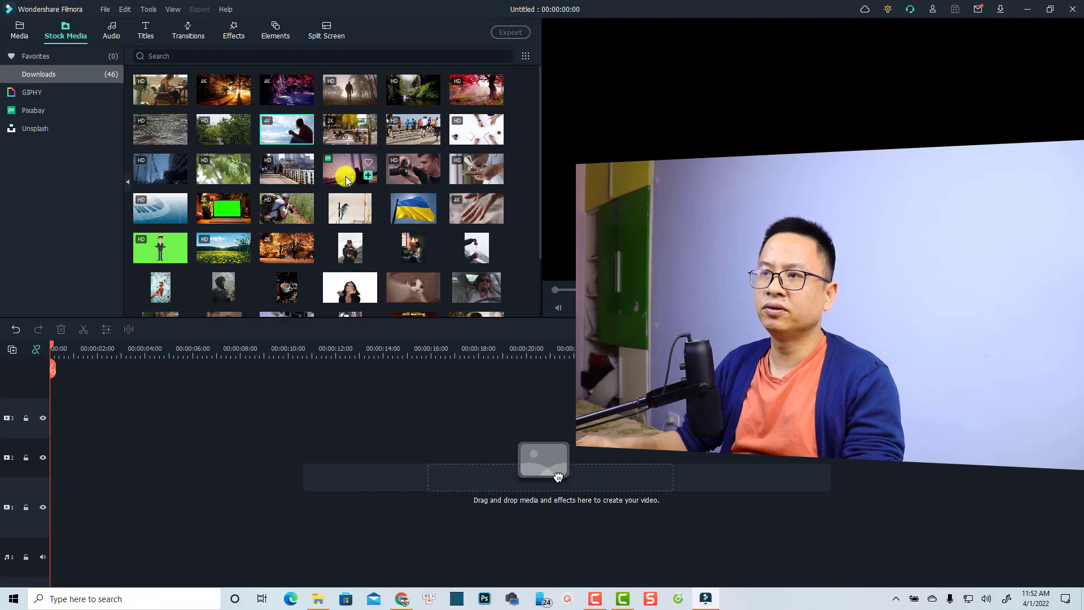
drag(342, 176, 42, 503)
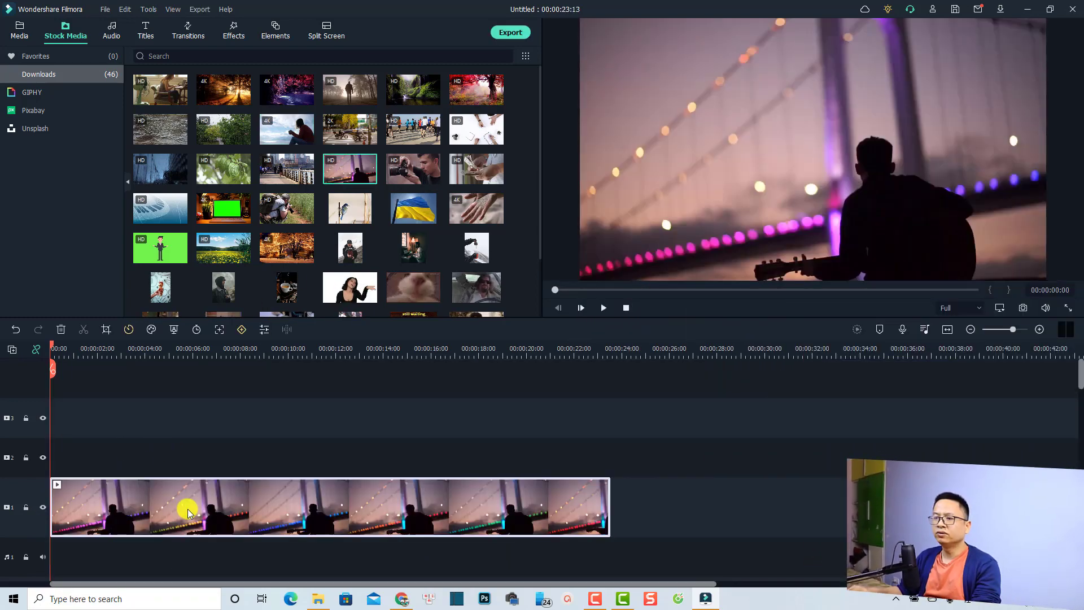
click(244, 427)
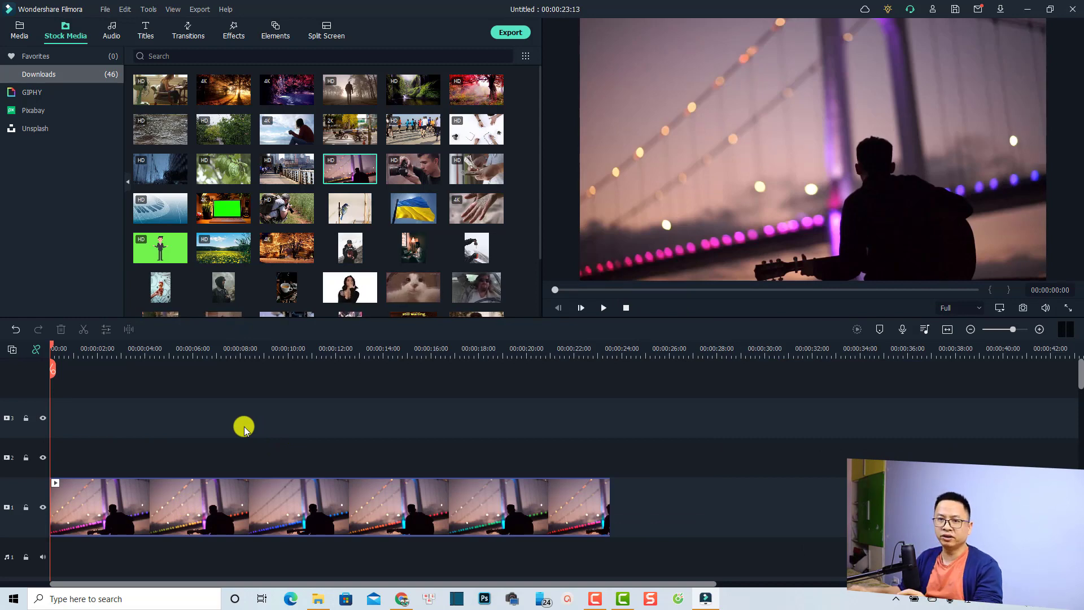
key(space)
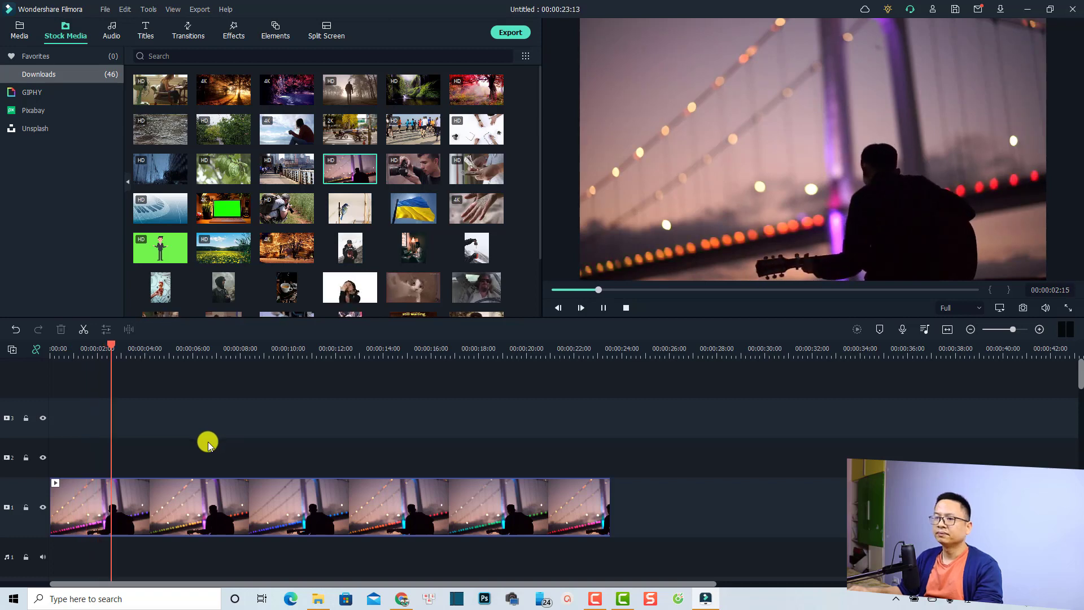
key(space)
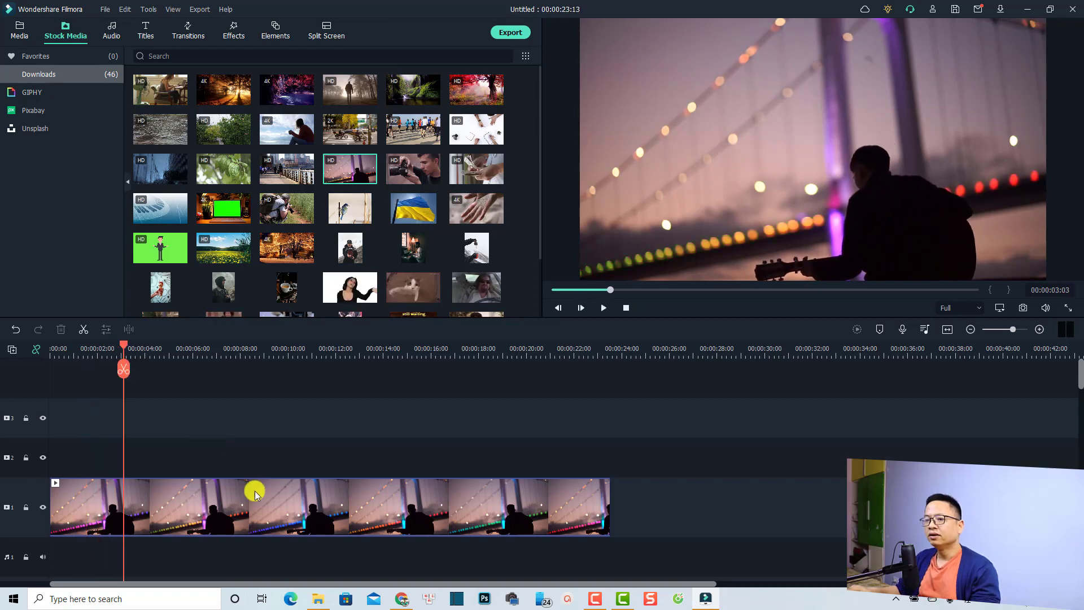
- Add a marker to the guitarist clip at 00:00:04:24
click(144, 490)
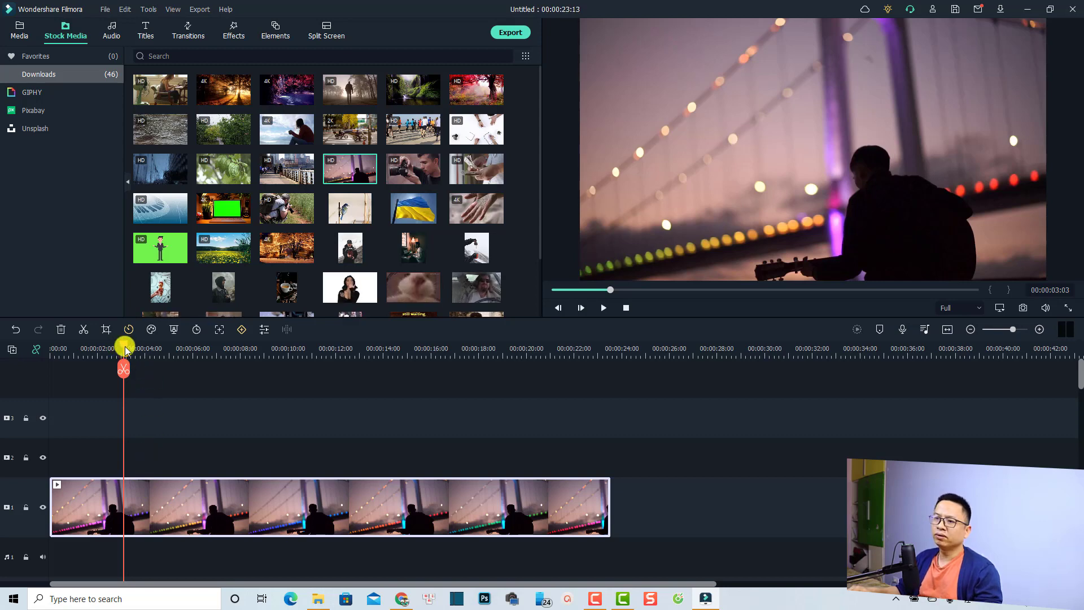
drag(126, 350, 169, 357)
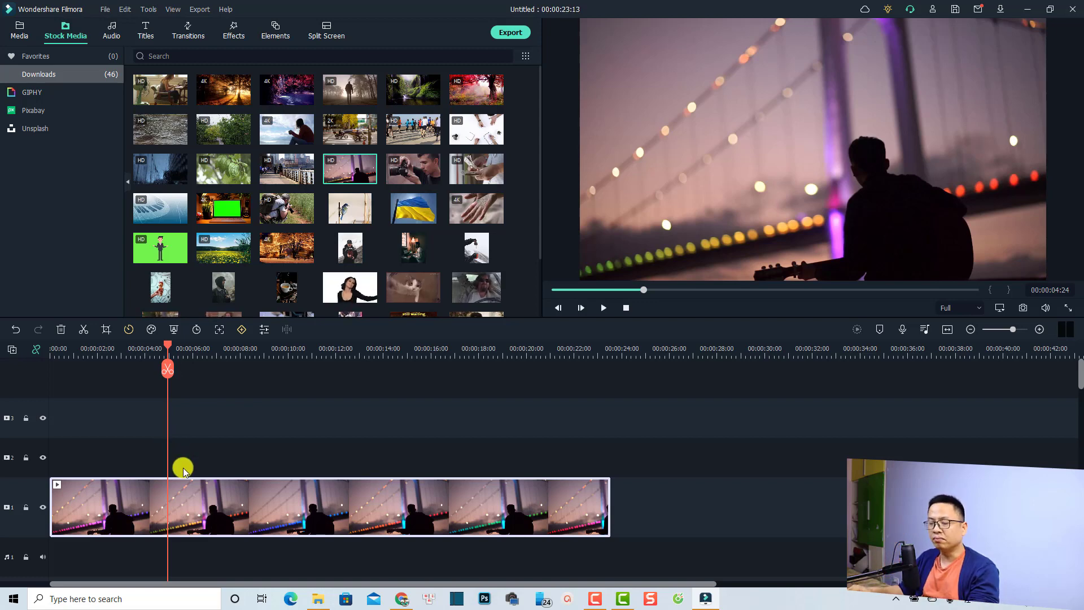
key(m)
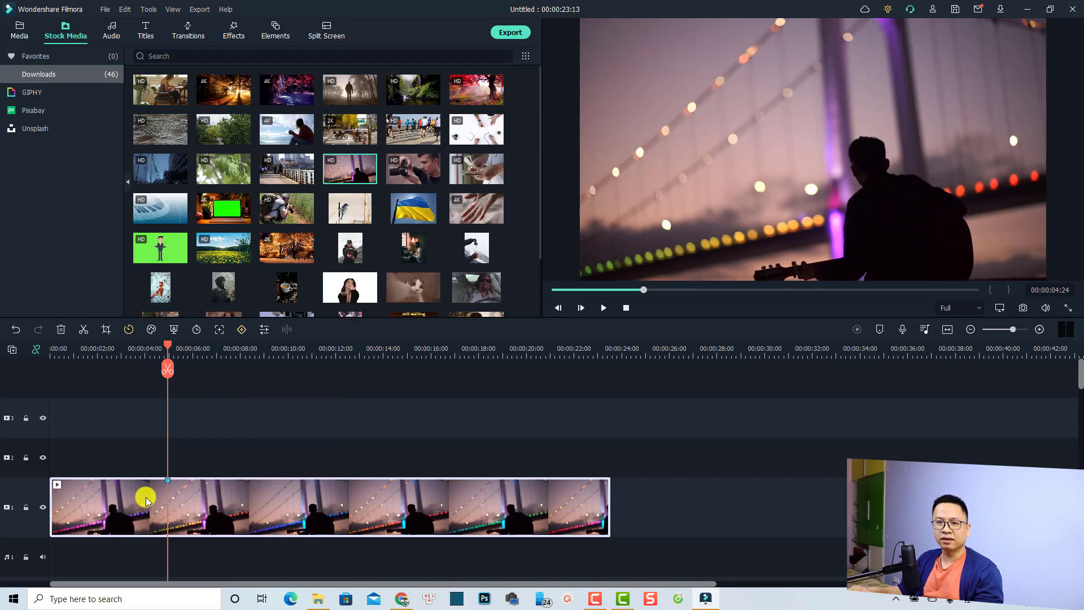
- Set up Pan & Zoom on the clip at 16:9, with the End frame about 1162 x 654 and centred around the guitarist
click(107, 330)
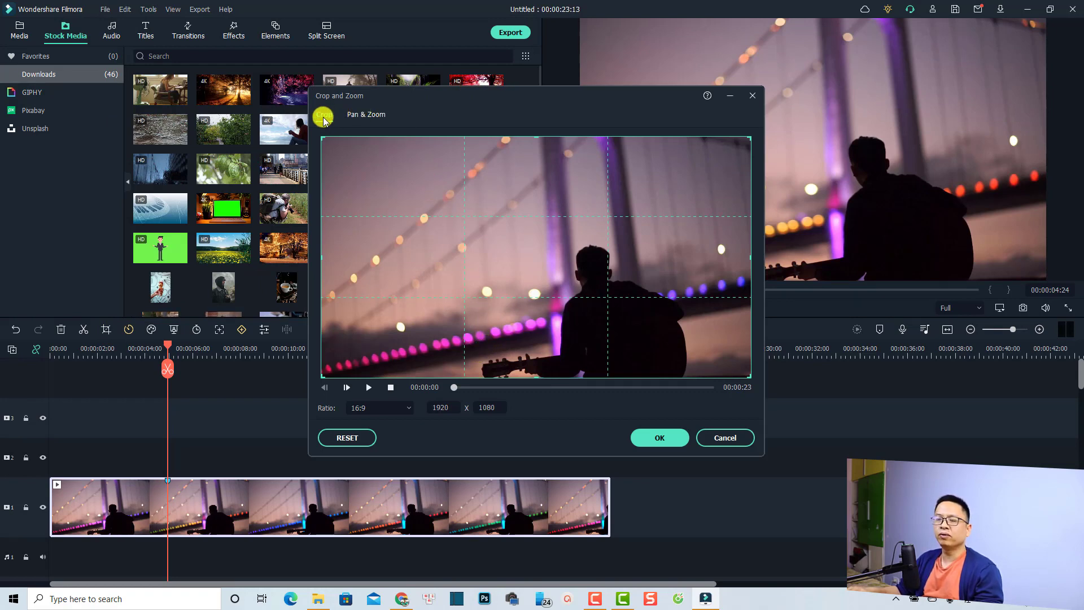
click(367, 115)
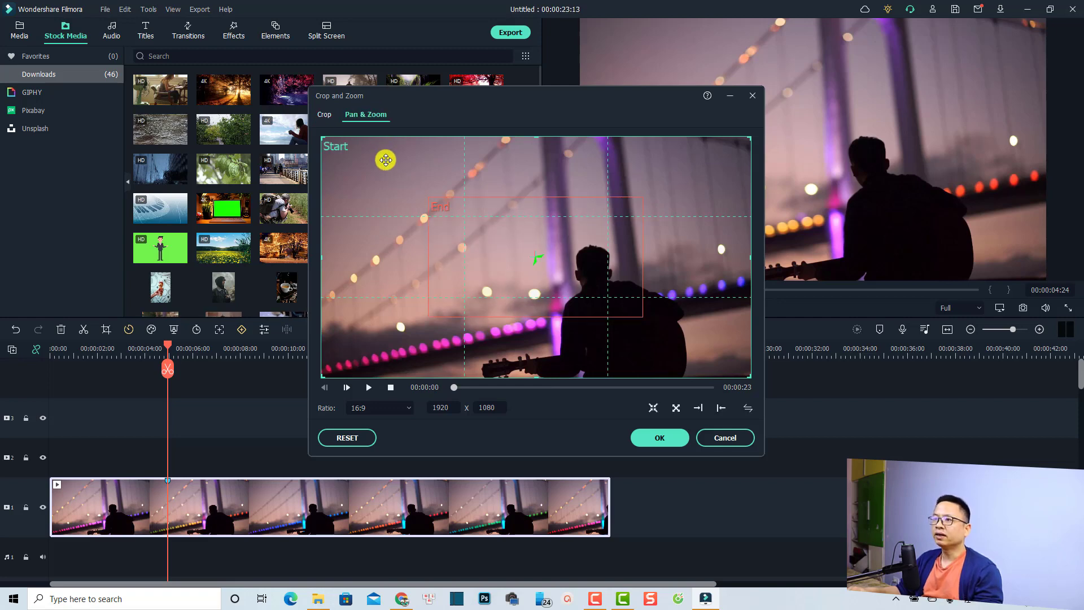
click(375, 409)
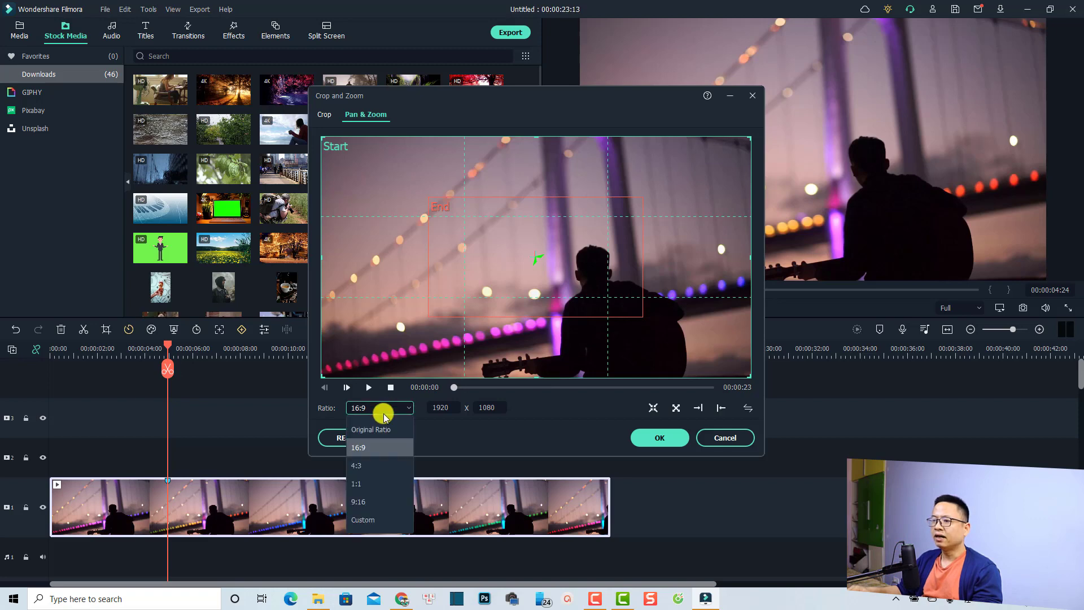
click(358, 449)
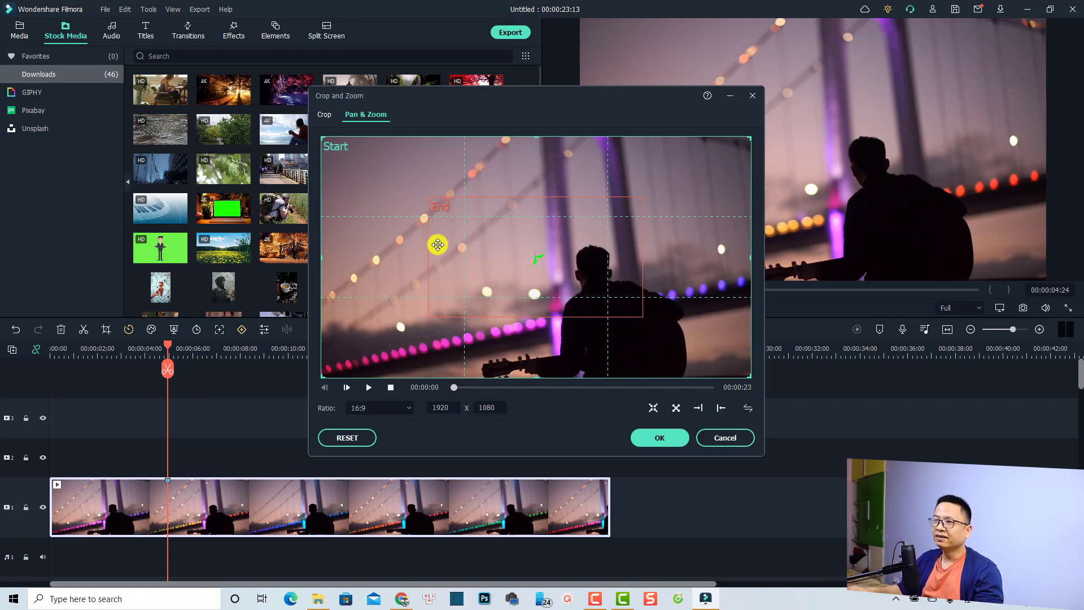
click(489, 273)
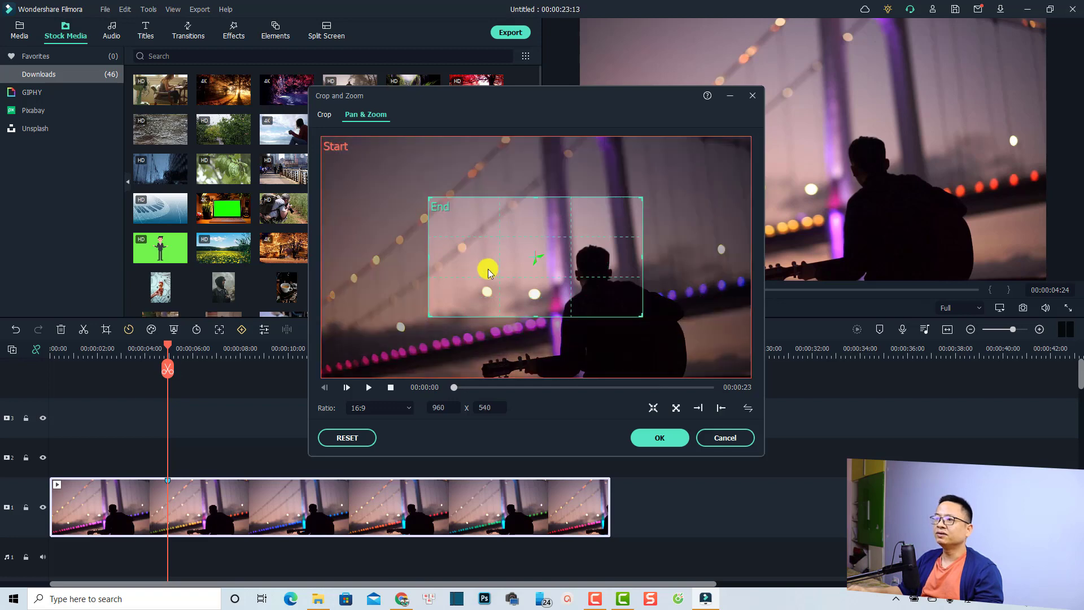
drag(429, 316, 380, 350)
drag(520, 306, 593, 323)
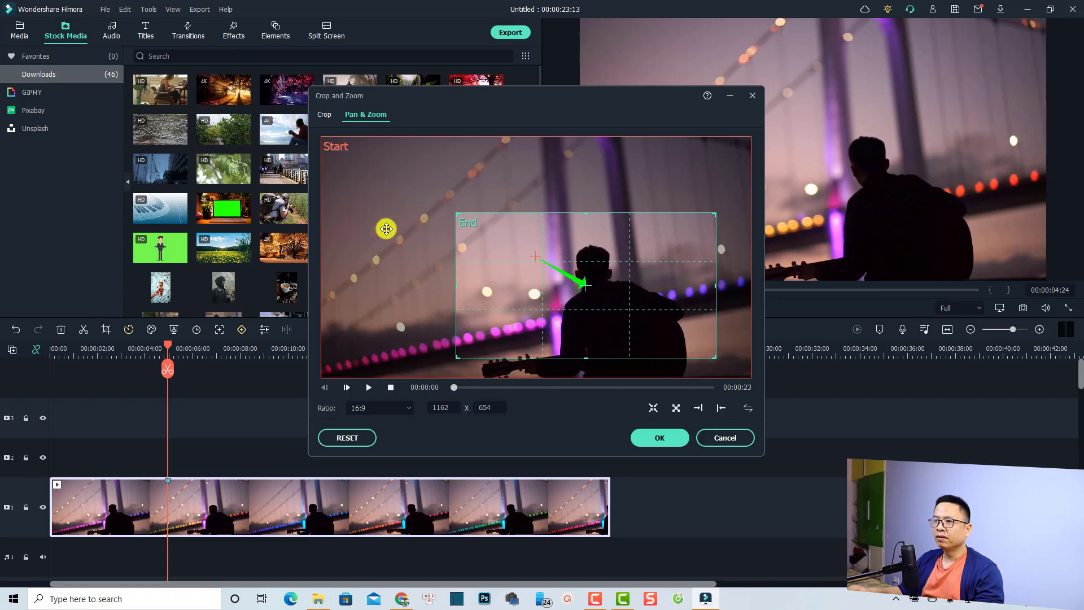
- Resize the Start frame to about 1165 x 655 and align it straight above the End frame at the picture's upper edge
click(349, 195)
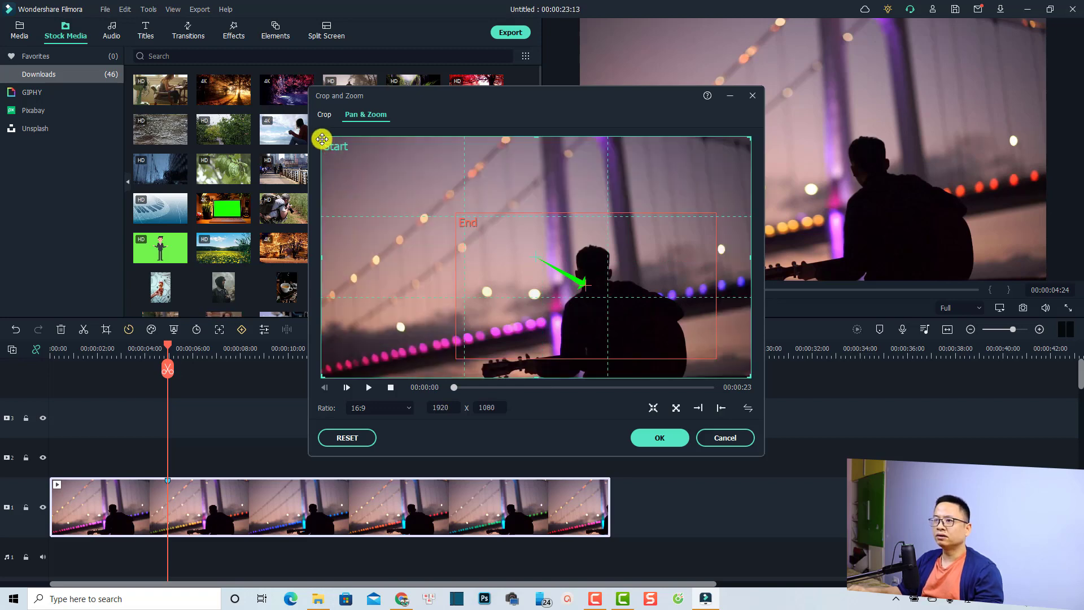
drag(322, 139, 498, 196)
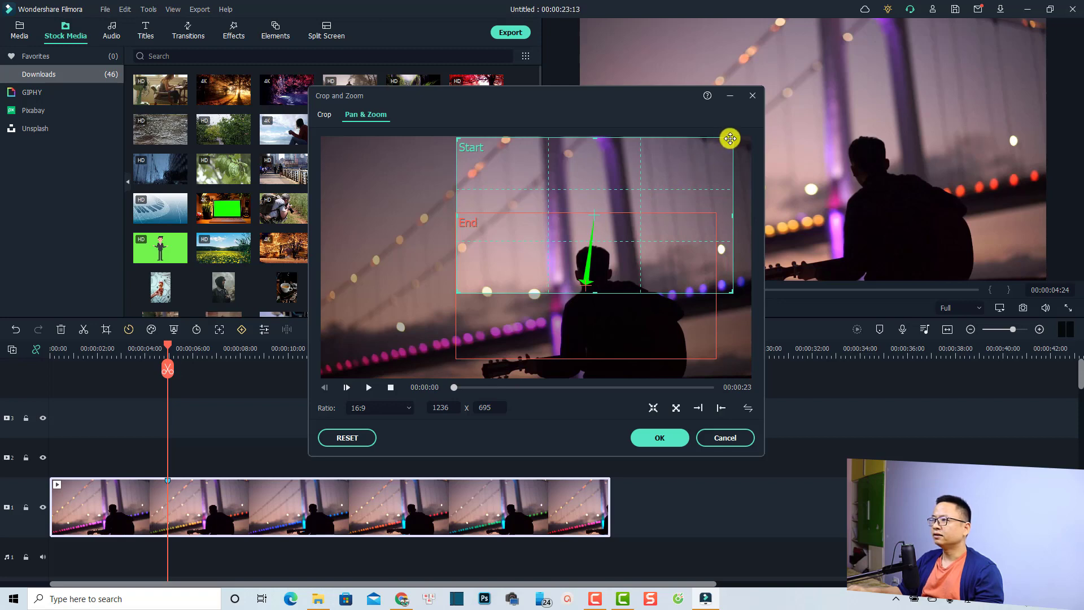
drag(728, 139, 714, 142)
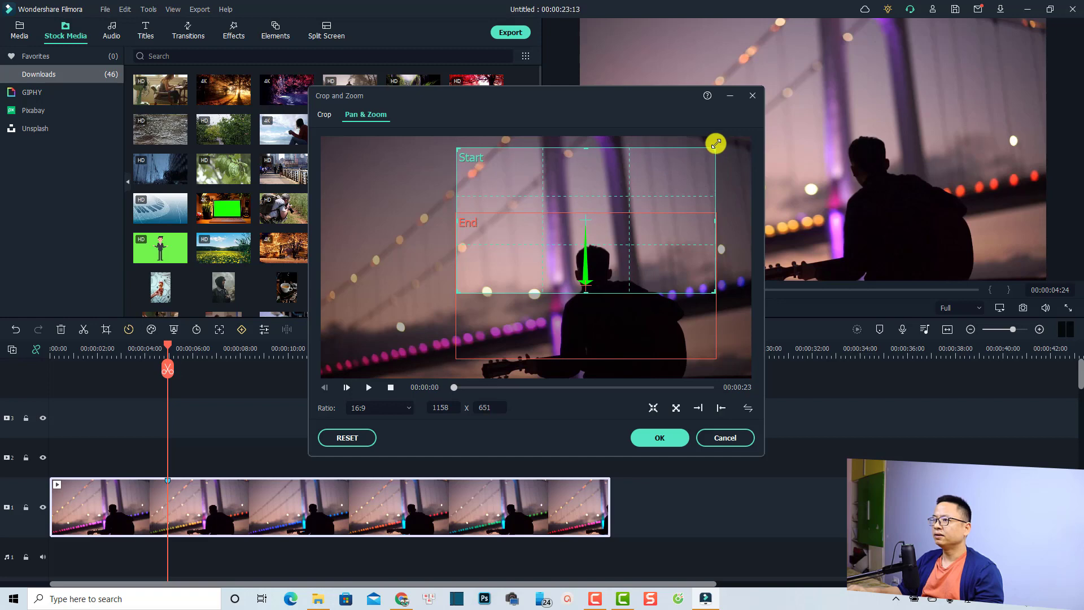
drag(717, 144, 716, 146)
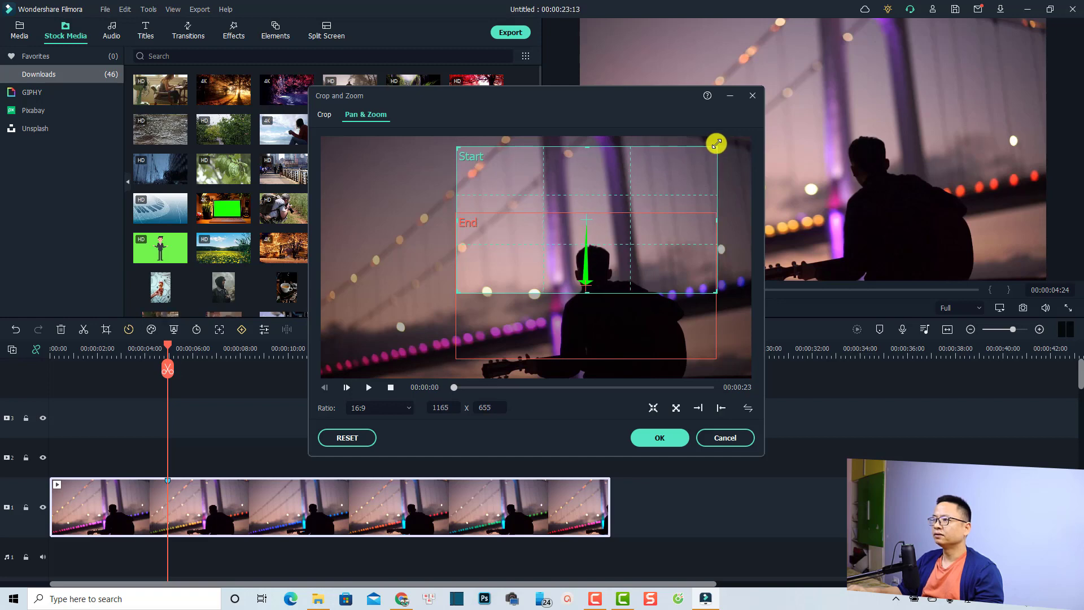
drag(605, 179, 605, 174)
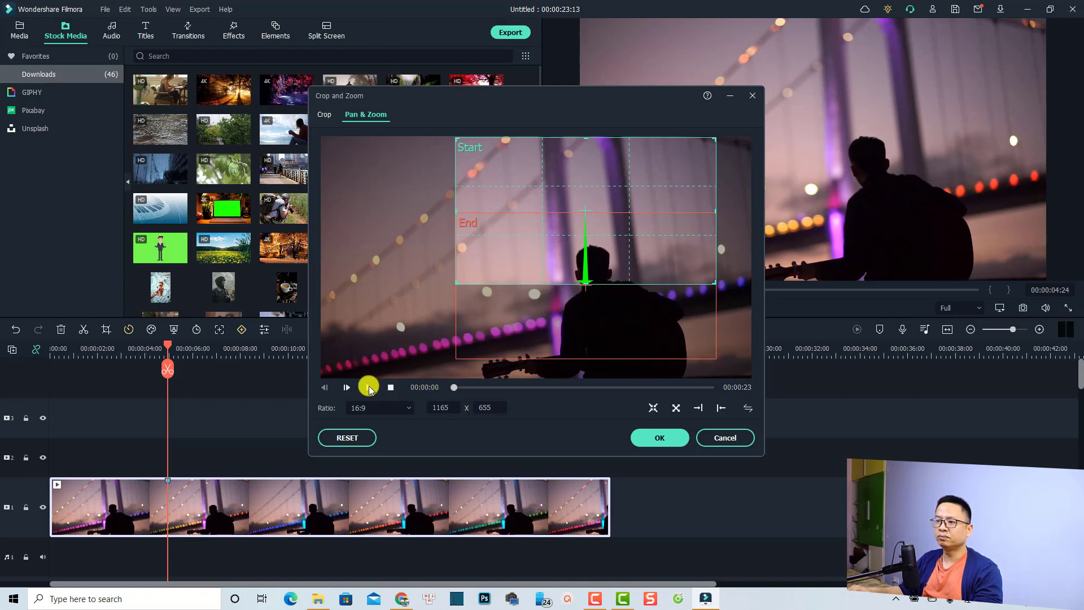
- Preview the downward pan in the Crop and Zoom window and apply it to the clip
click(368, 387)
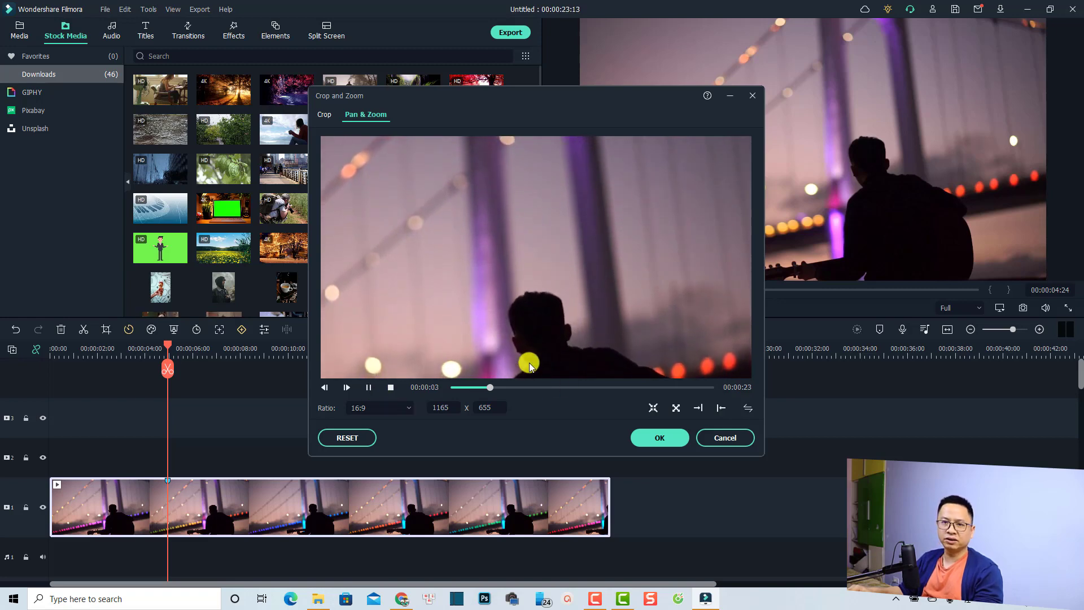
key(space)
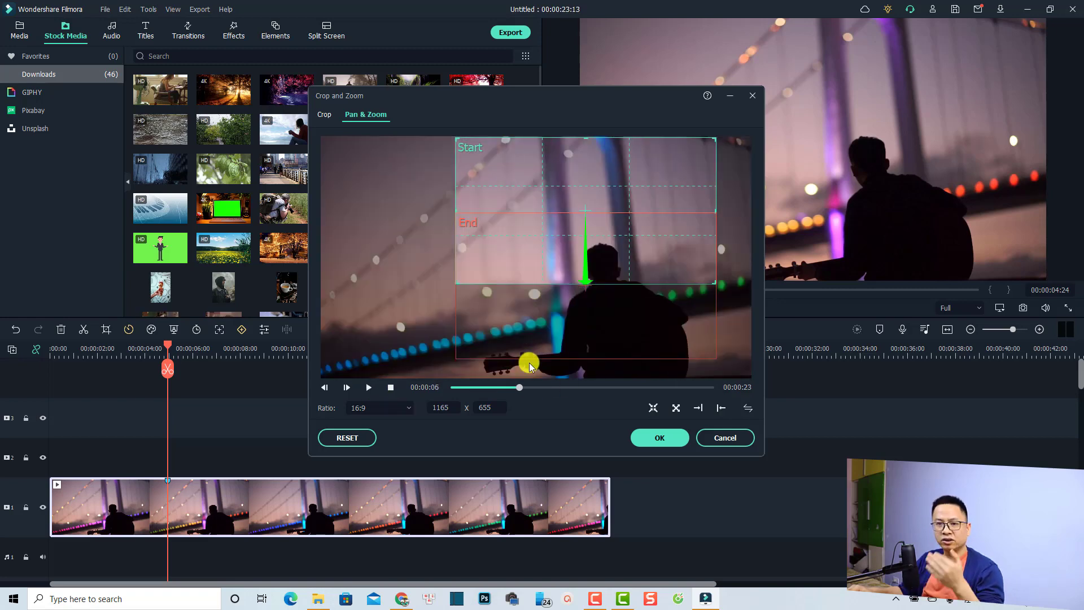
click(658, 440)
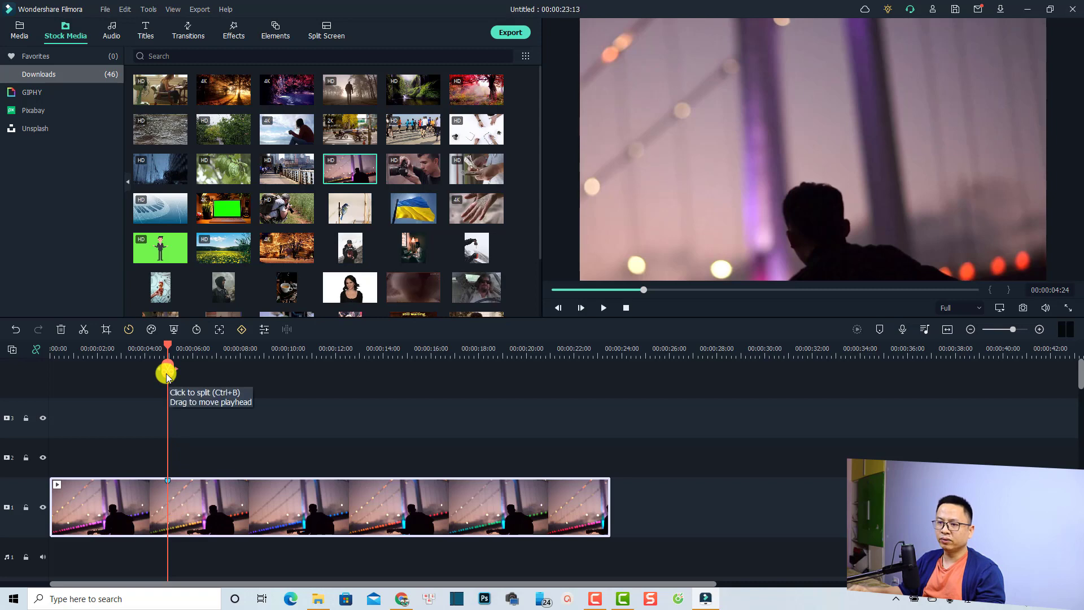
- Split the clip at the 00:00:04:24 marker and play the timeline from the beginning past the cut
key(ctrl+b)
click(58, 347)
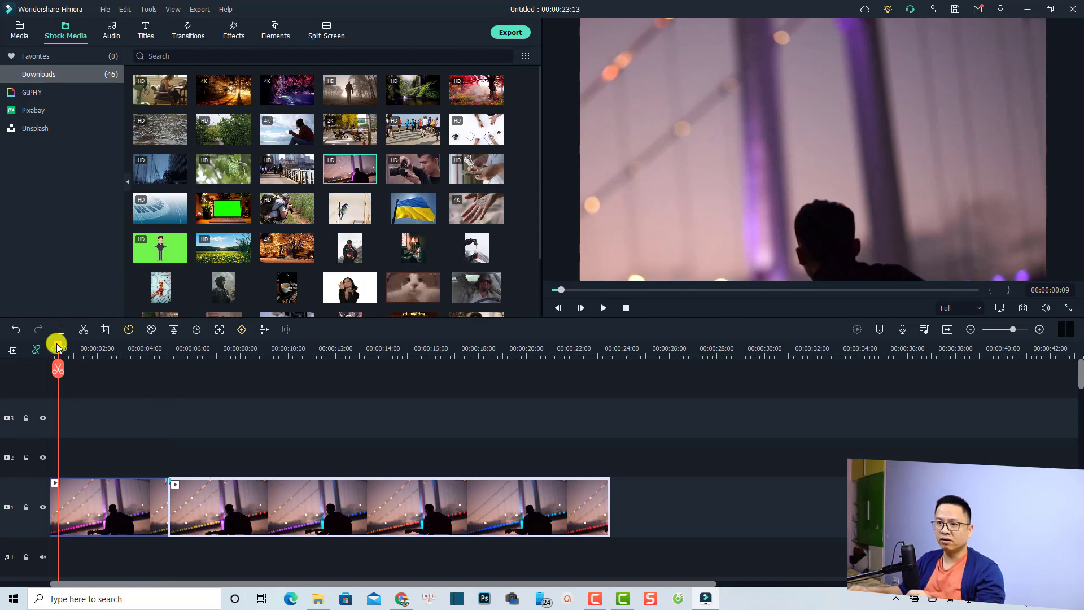
click(43, 346)
click(117, 412)
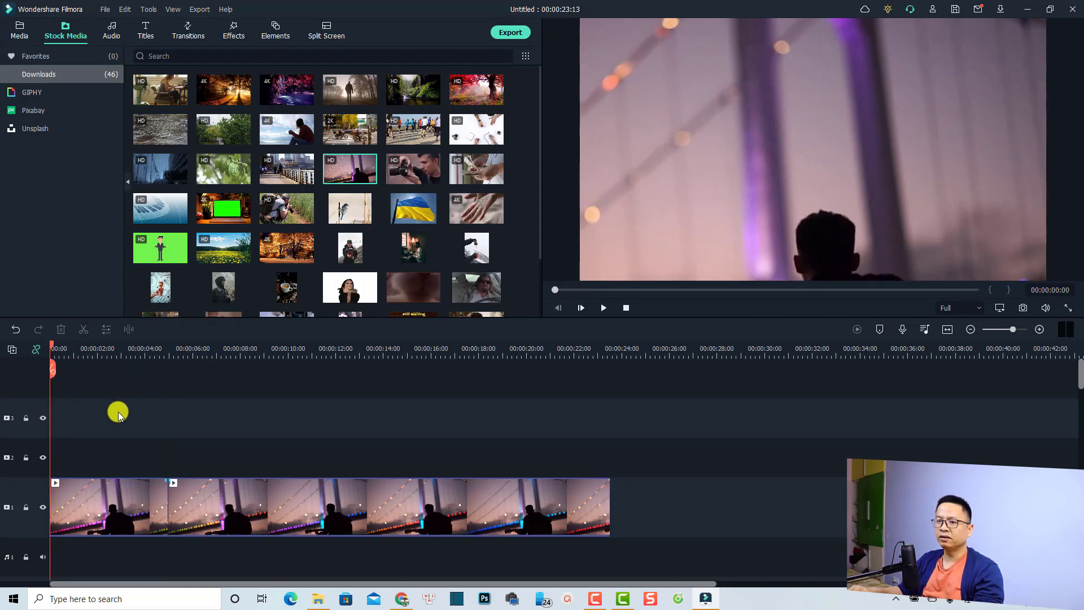
key(space)
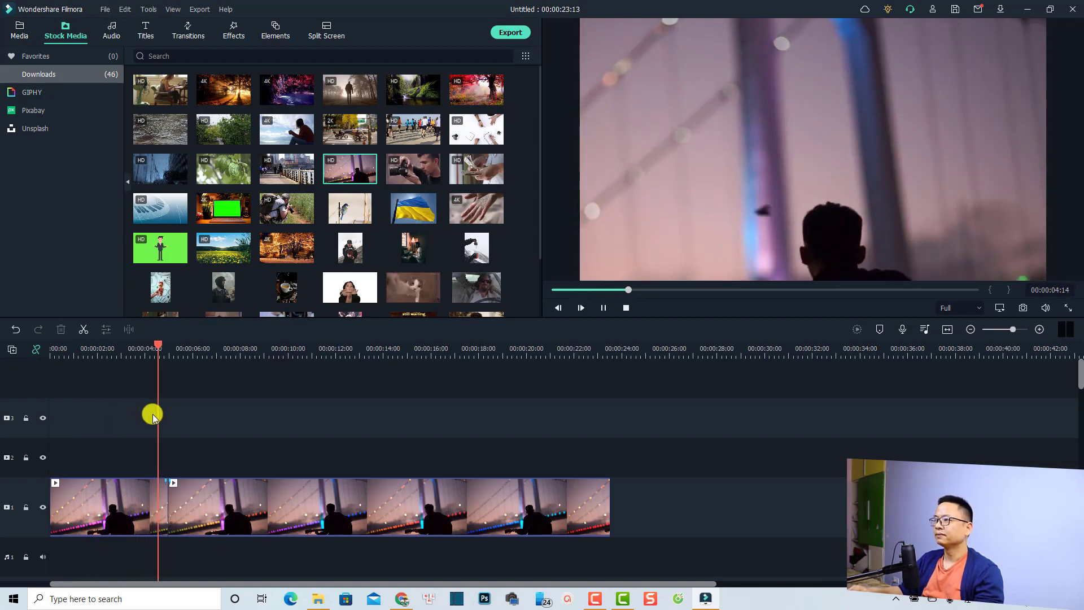
key(space)
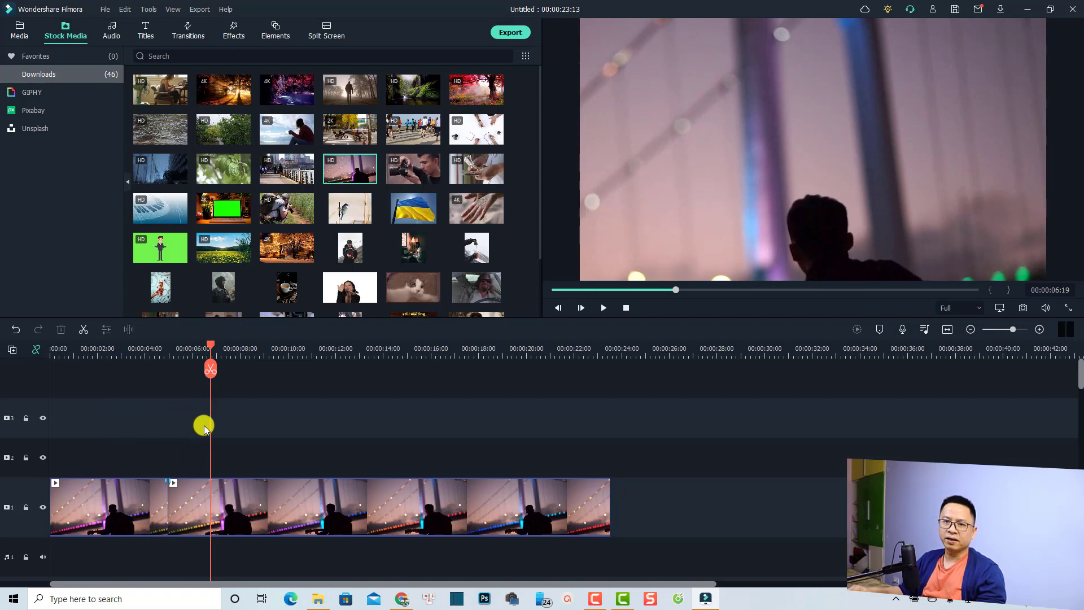
- Swap the second segment's Start and End frames, change it to a static 1162 x 654 Crop on the guitarist, and apply it
click(241, 498)
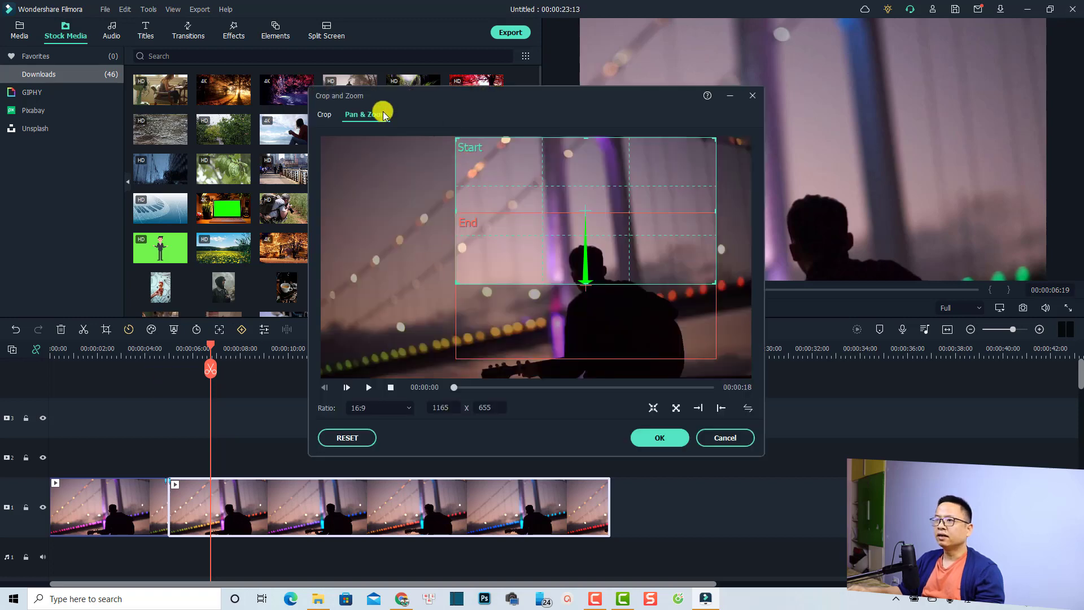
click(746, 409)
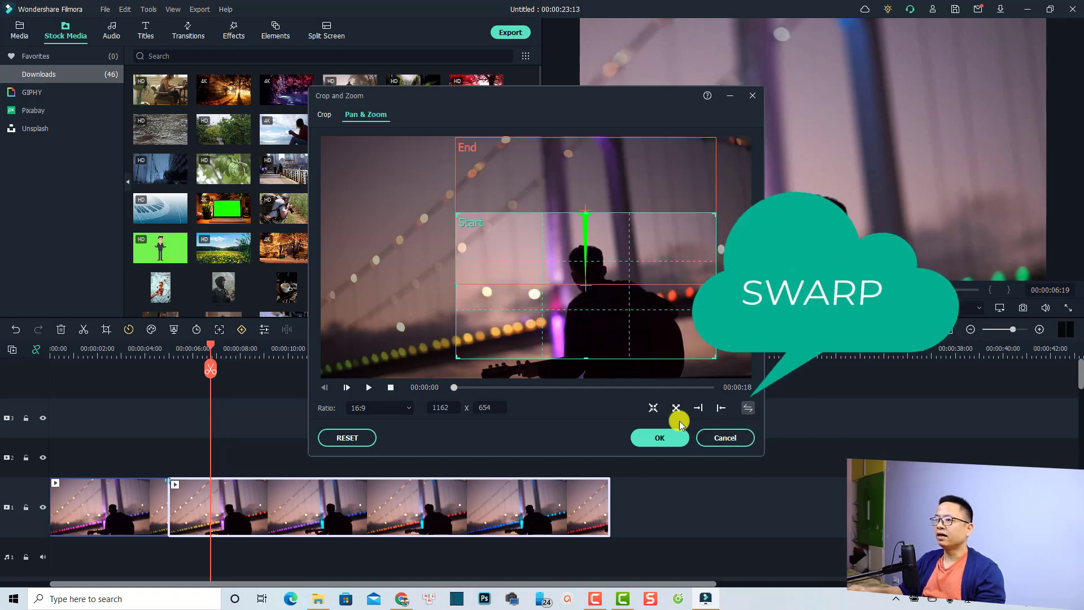
click(321, 115)
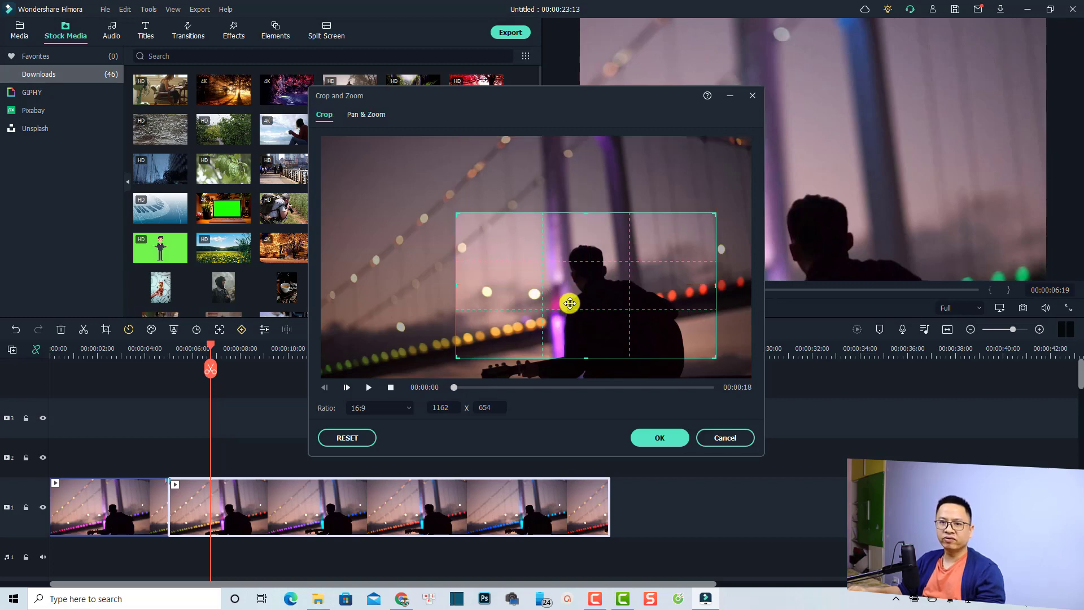
click(656, 438)
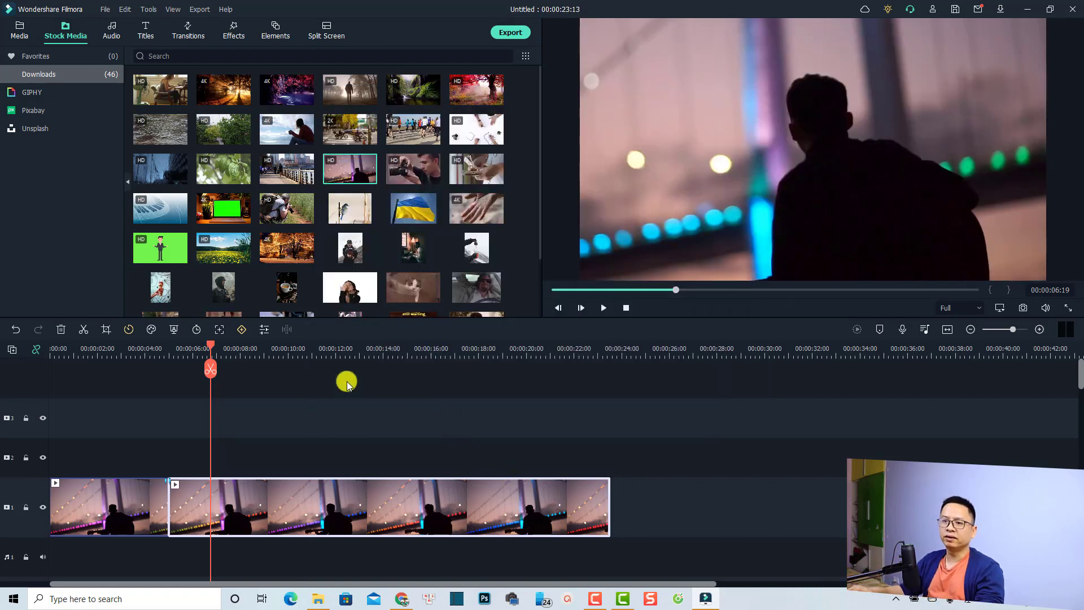
- Play the timeline from the start to check the pan into the static cropped segment
click(59, 348)
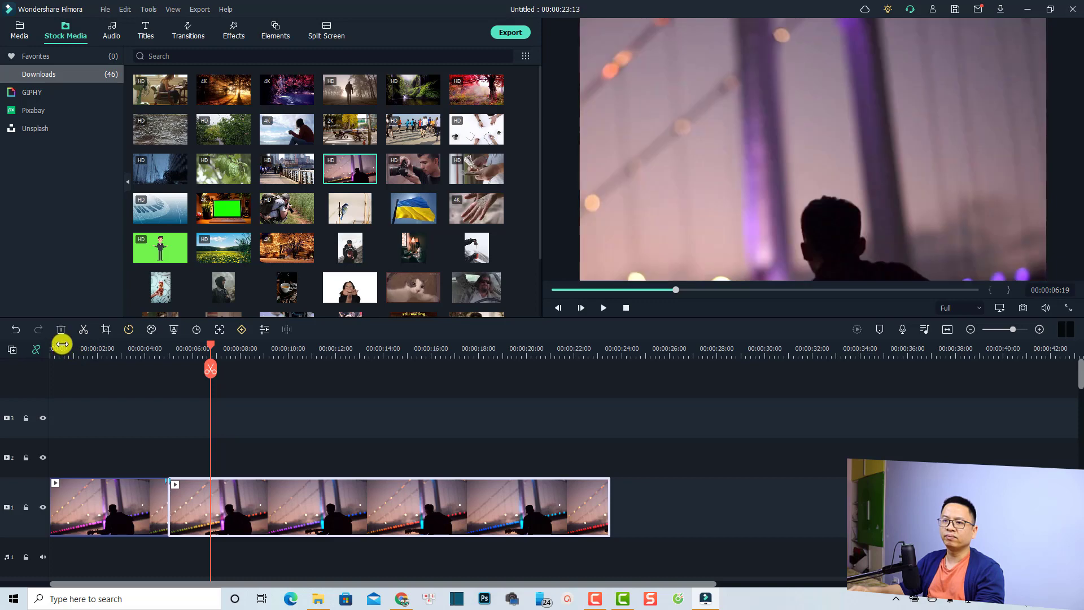
click(50, 347)
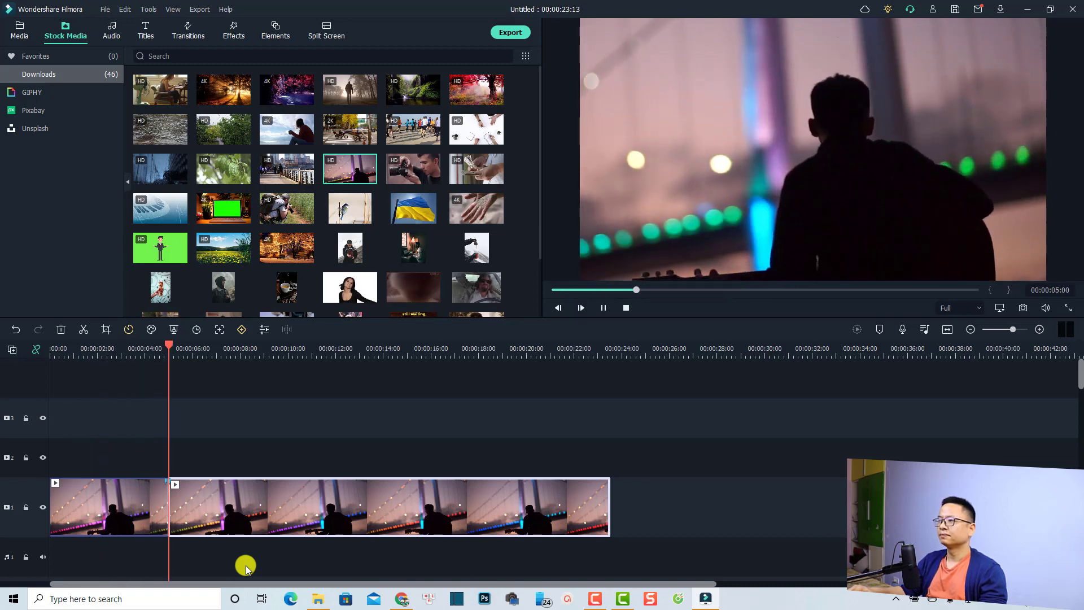
key(space)
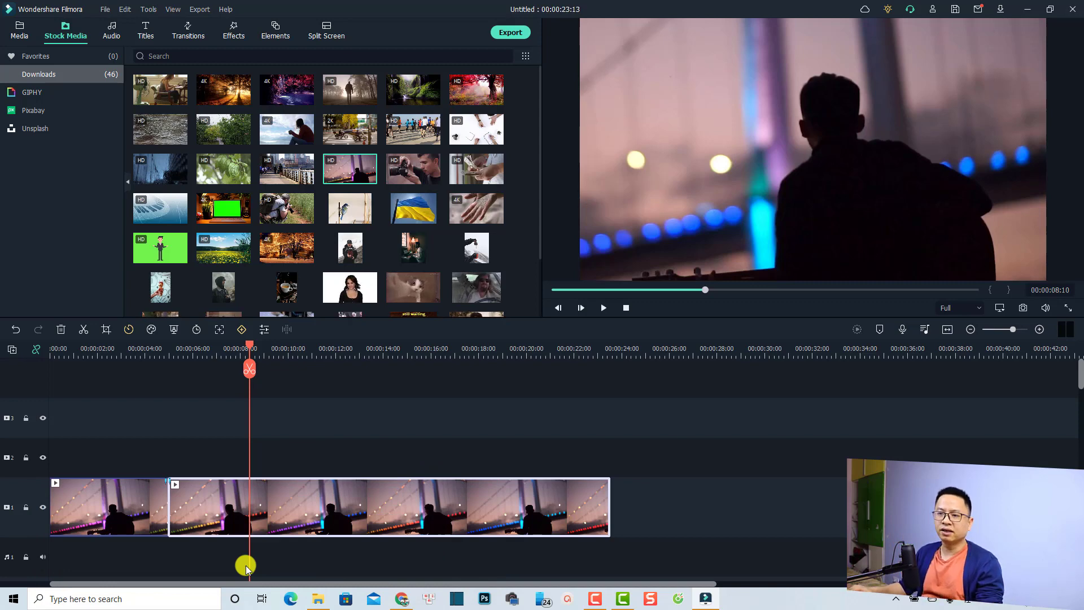
- Lock and hide video track 1 and place the stock clip of the person in a red sweater by the water at track 2's start
click(26, 508)
click(42, 508)
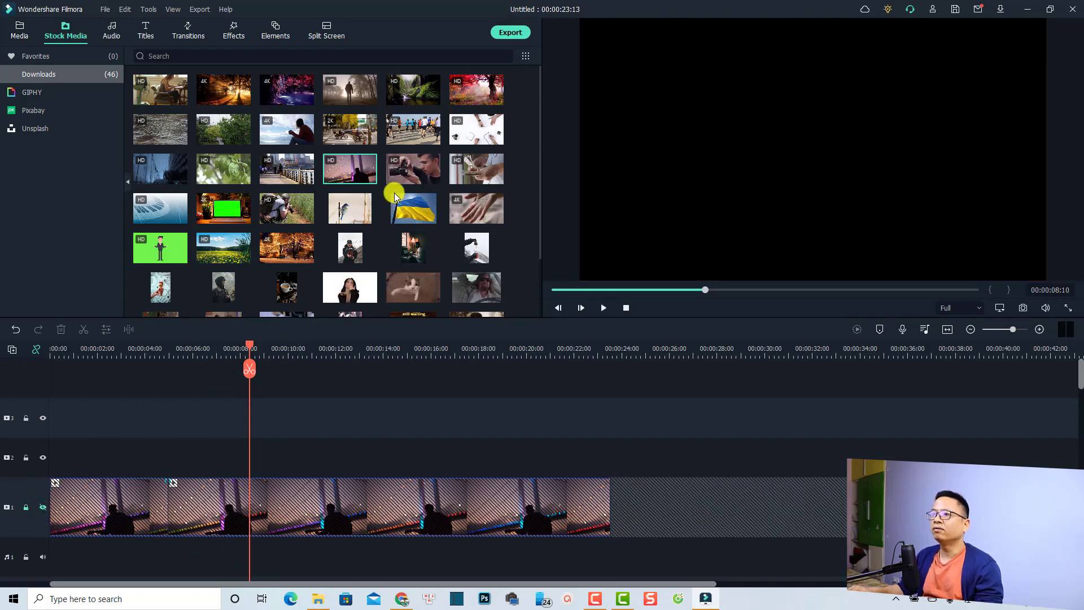
drag(298, 130, 47, 457)
click(167, 346)
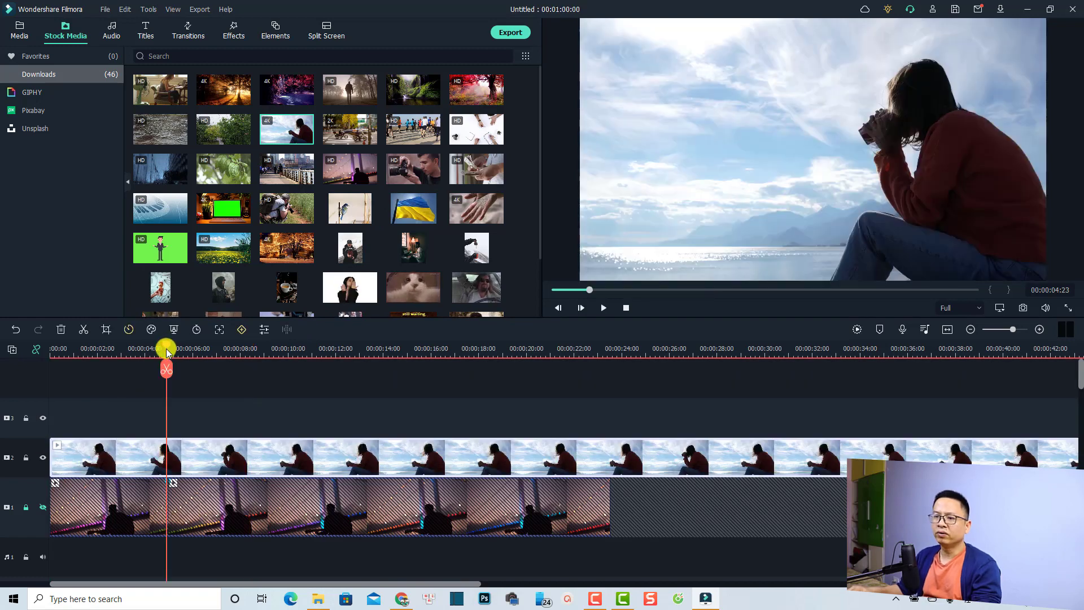
- Position the playhead at 00:00:04:22 and give the track 2 clip a left-to-right Pan & Zoom
click(166, 348)
click(172, 355)
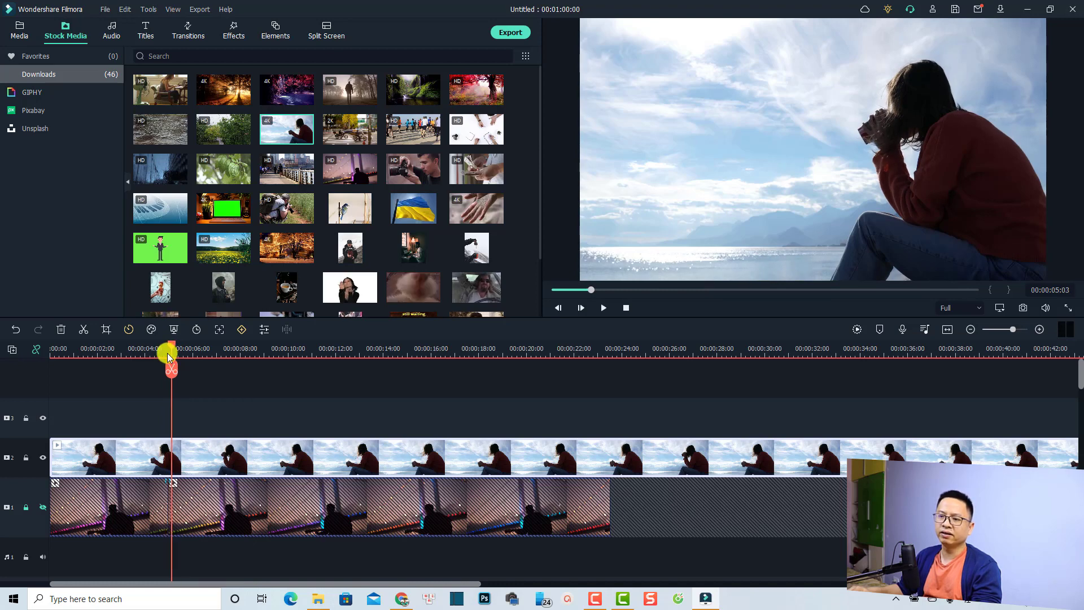
click(166, 353)
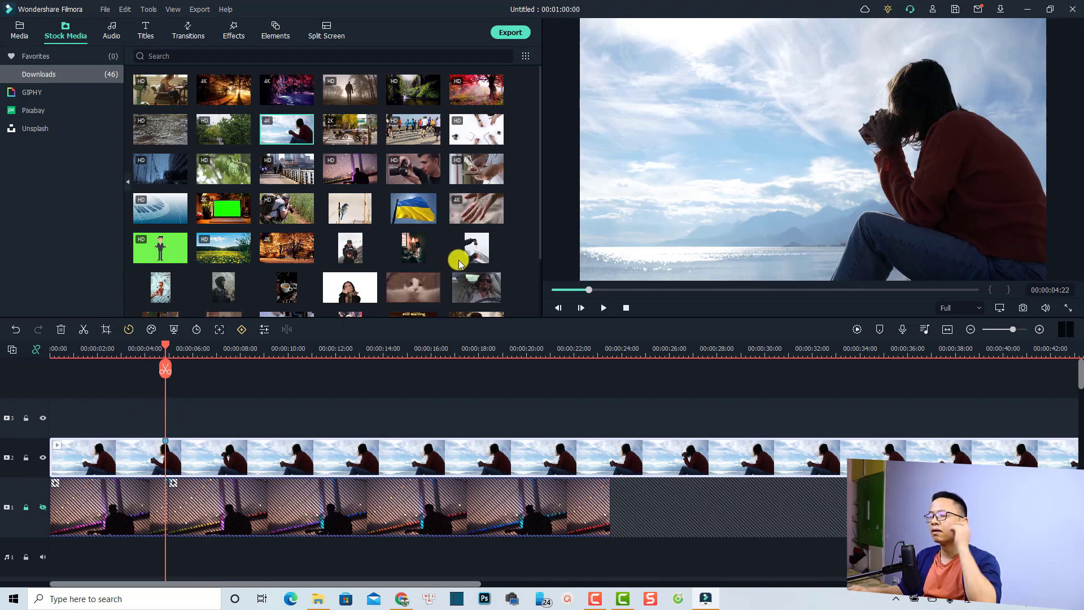
key(alt+c)
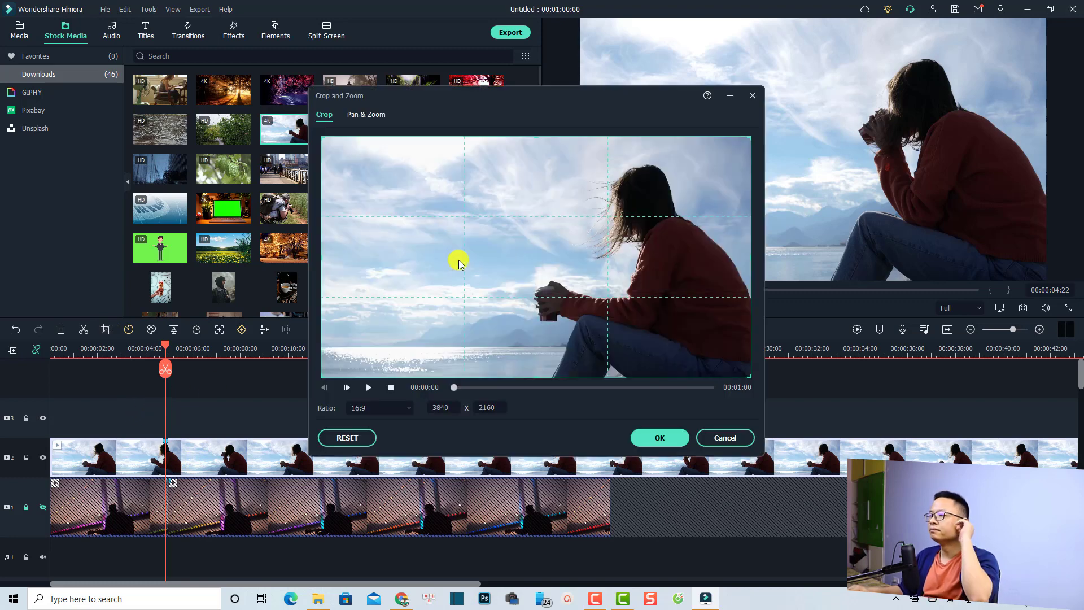
click(364, 115)
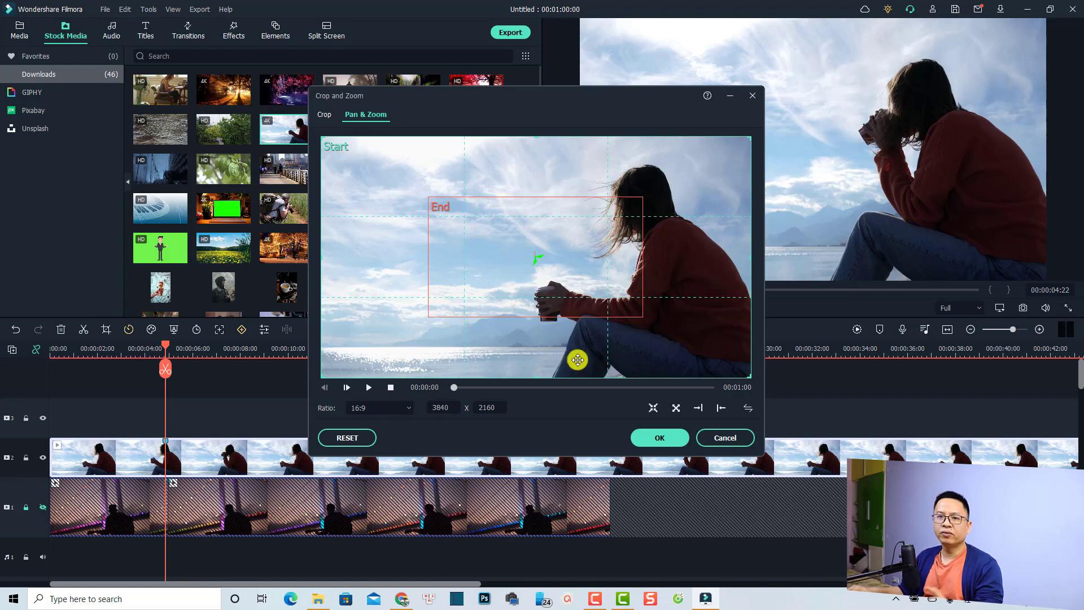
click(698, 408)
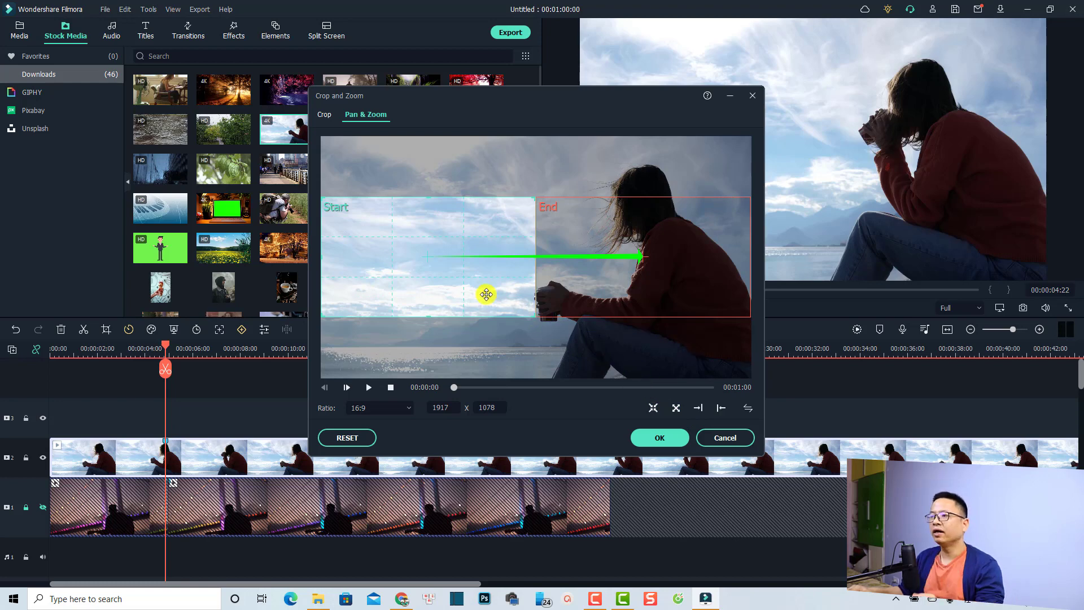
- Move the Start frame up over the sky and the End frame up around the person's head, preview the pan, and apply it
drag(407, 271, 470, 204)
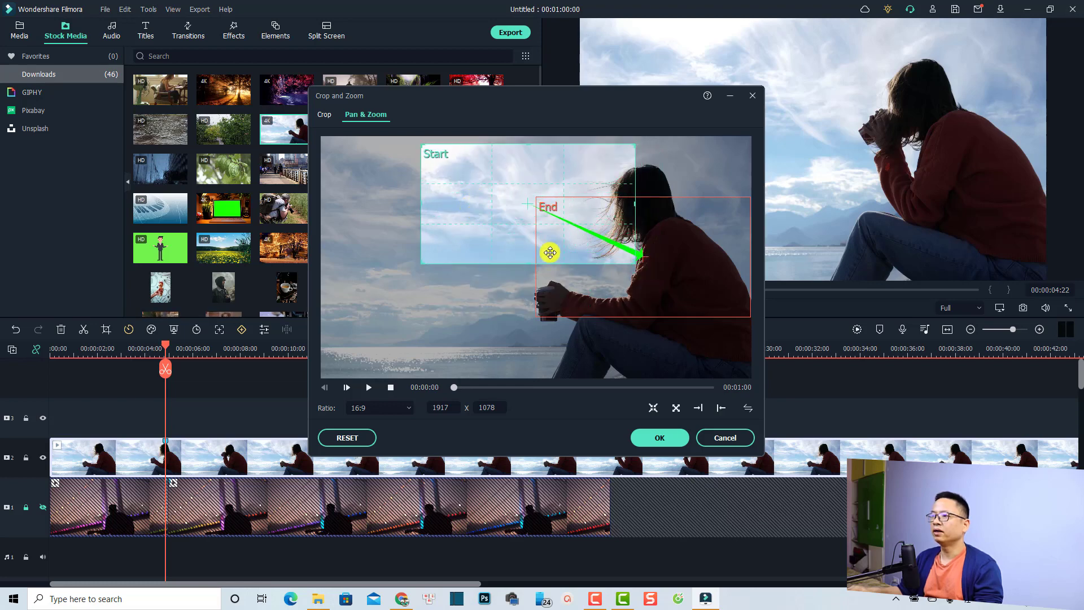
drag(662, 308, 660, 249)
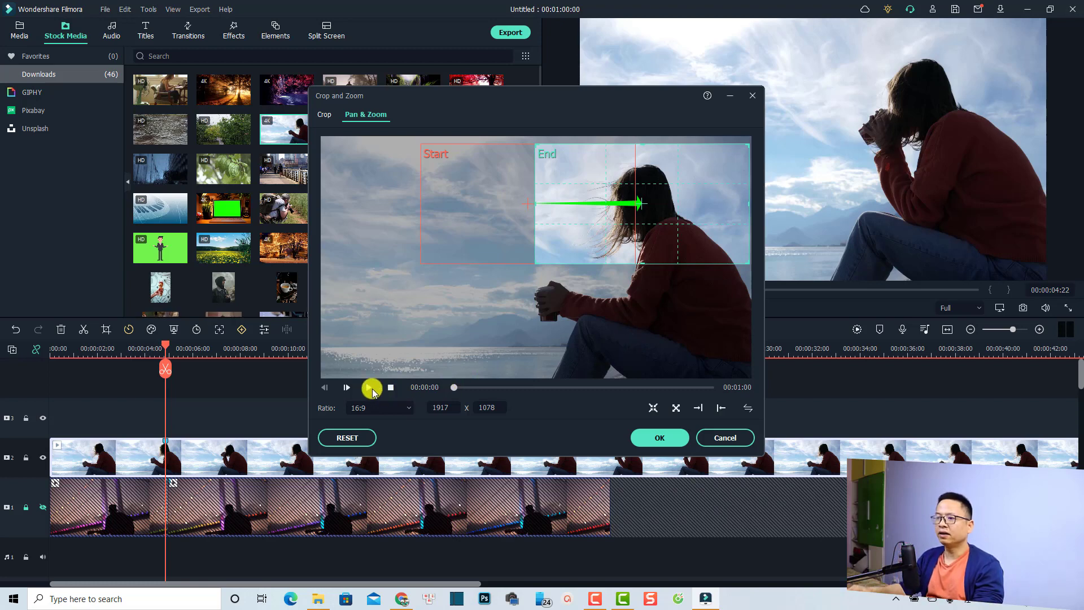
click(368, 387)
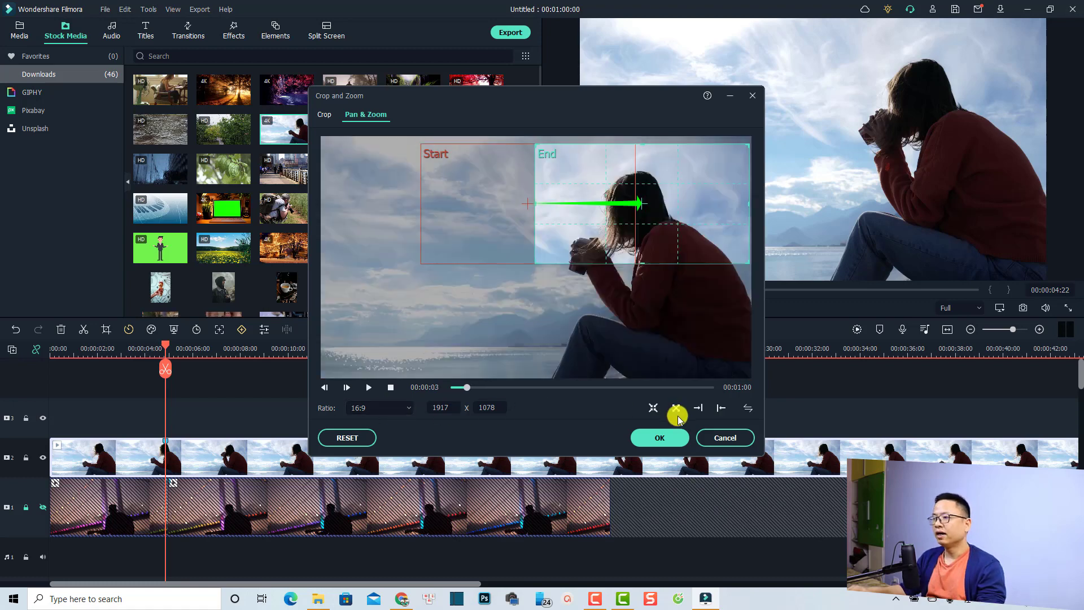
click(660, 439)
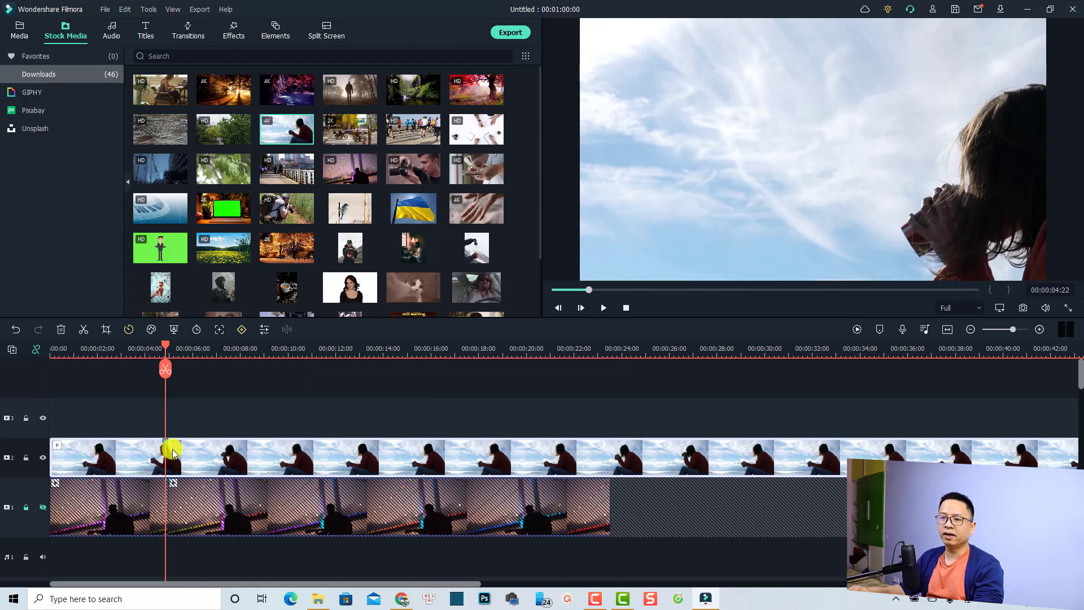
- Split the clip at 00:00:04:22, swap the second segment's Start and End frames, and apply a static 1917 x 1078 Crop on the person's head
click(165, 369)
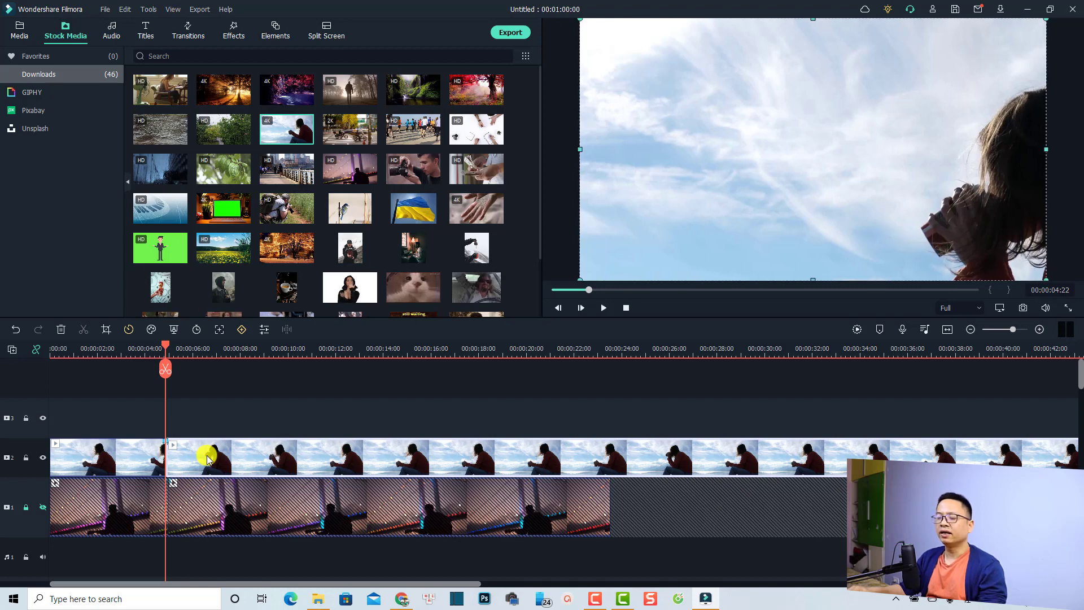
double_click(207, 455)
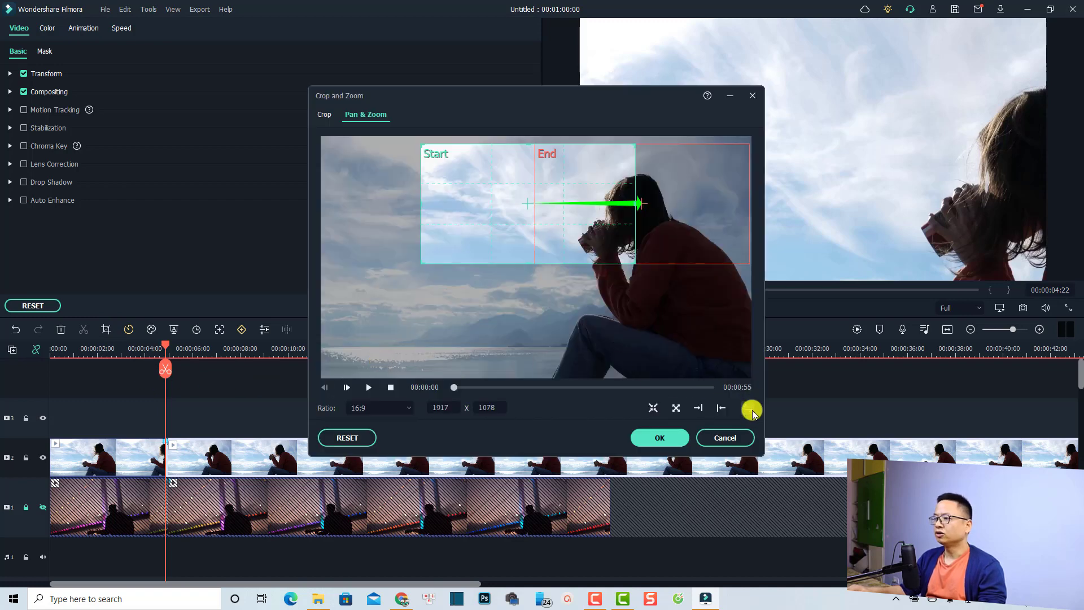
click(751, 409)
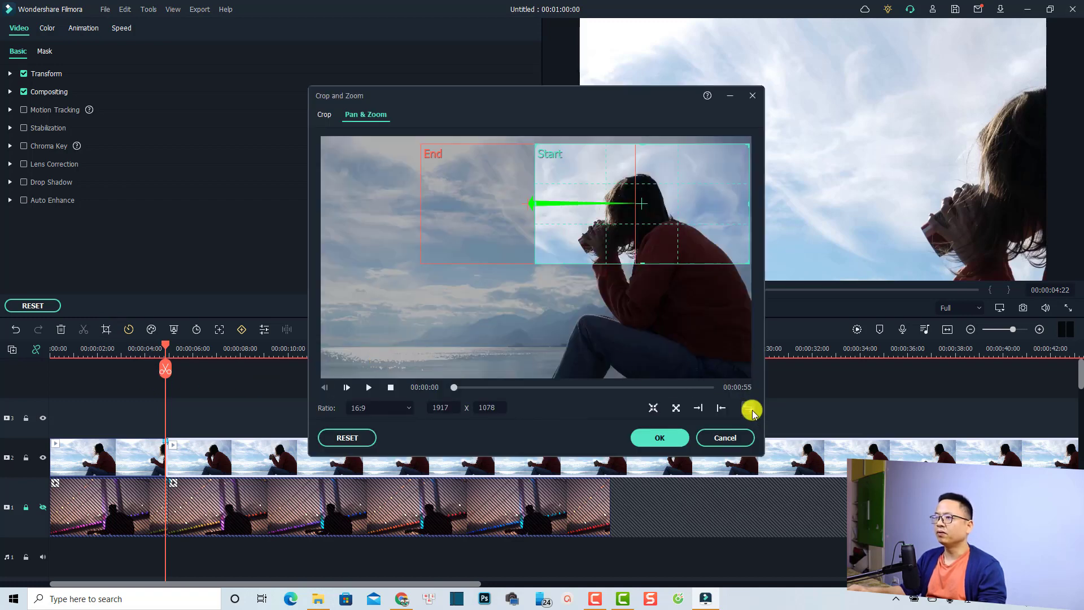
click(326, 116)
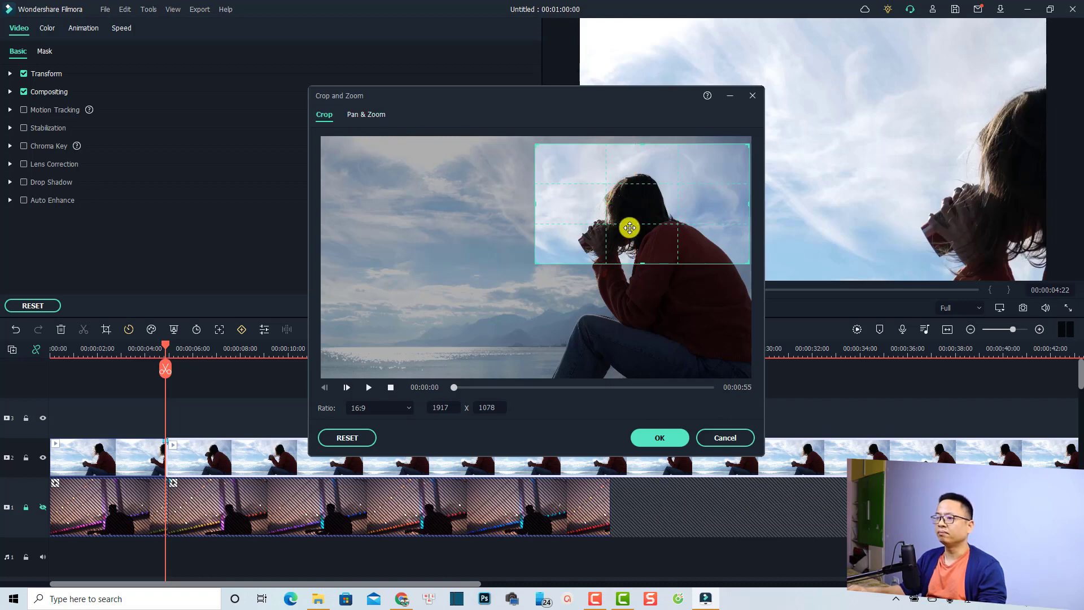
click(655, 430)
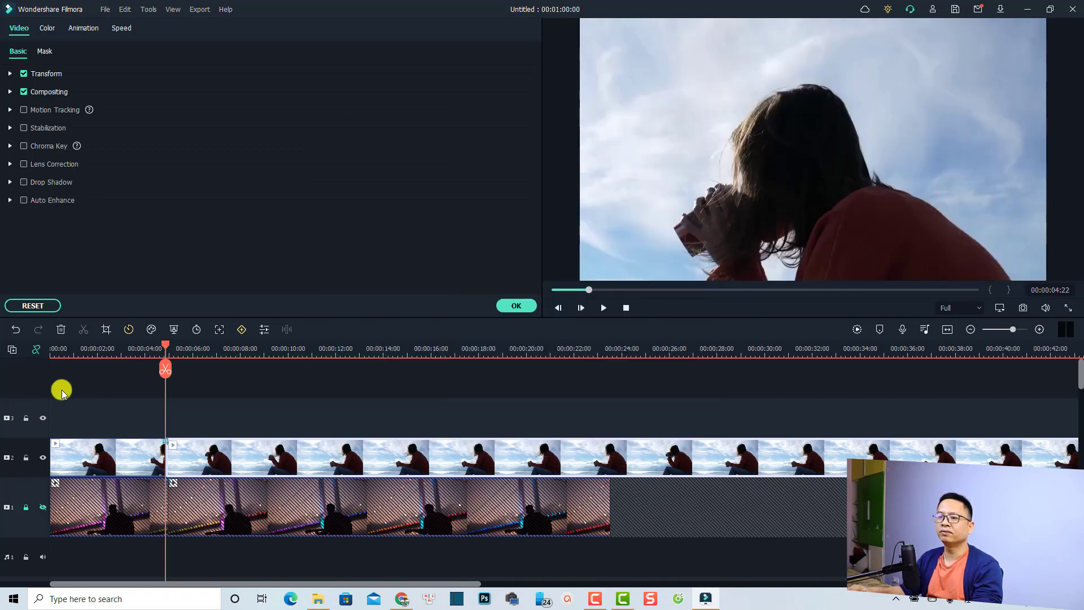
- Play the track 2 clip from near the start past the cut to check the pan, and close the clip's properties
click(56, 351)
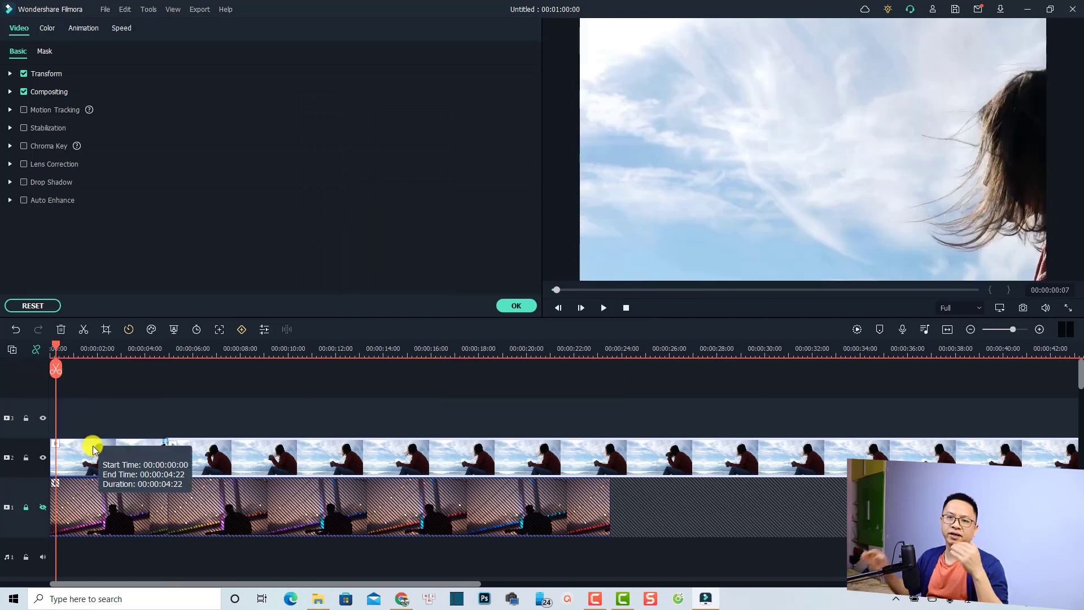
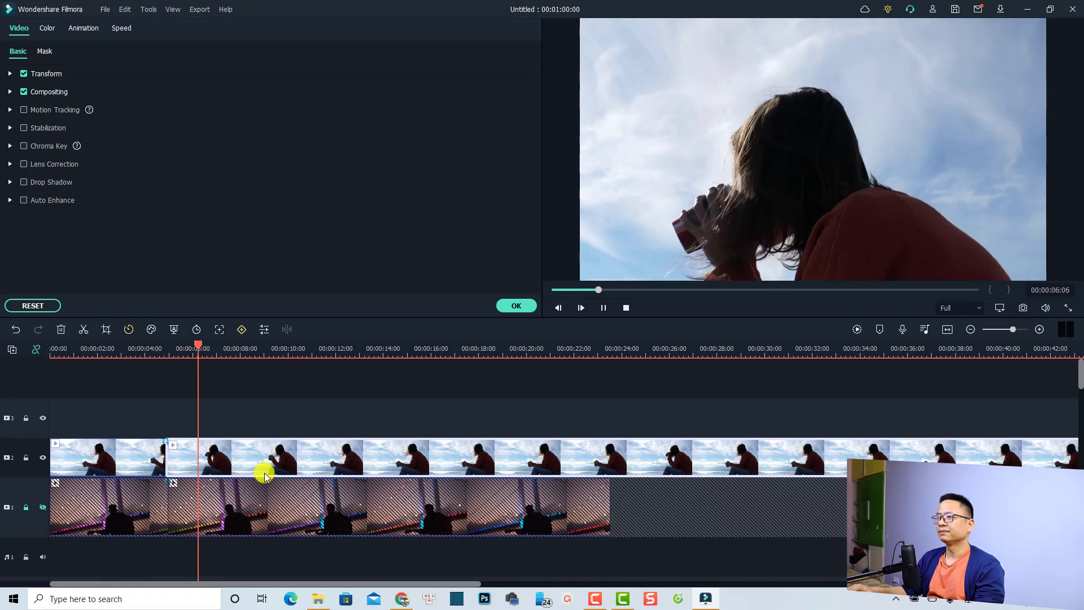
key(space)
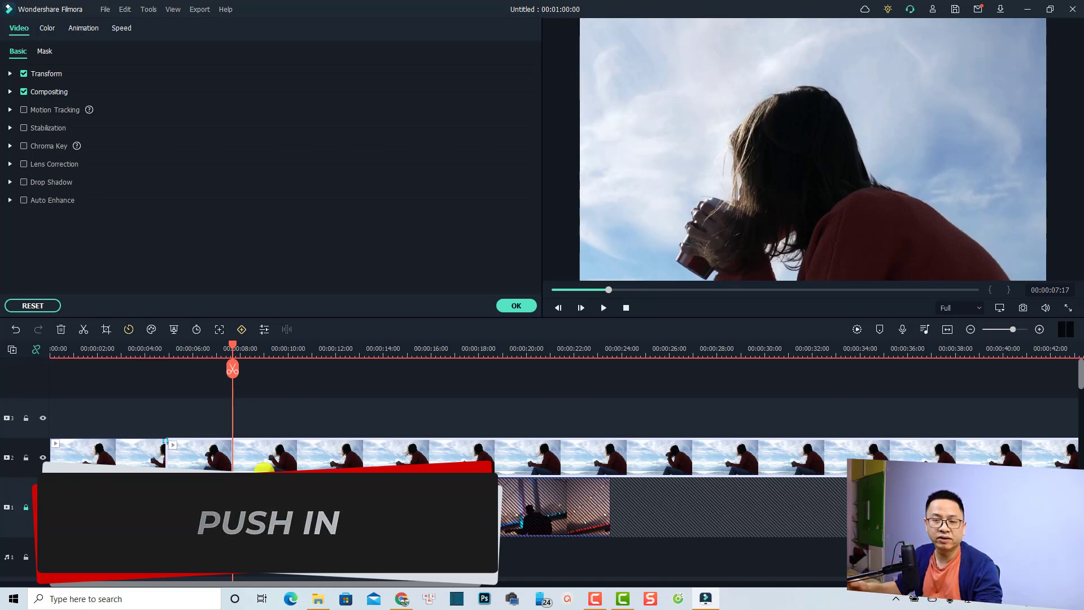
click(509, 306)
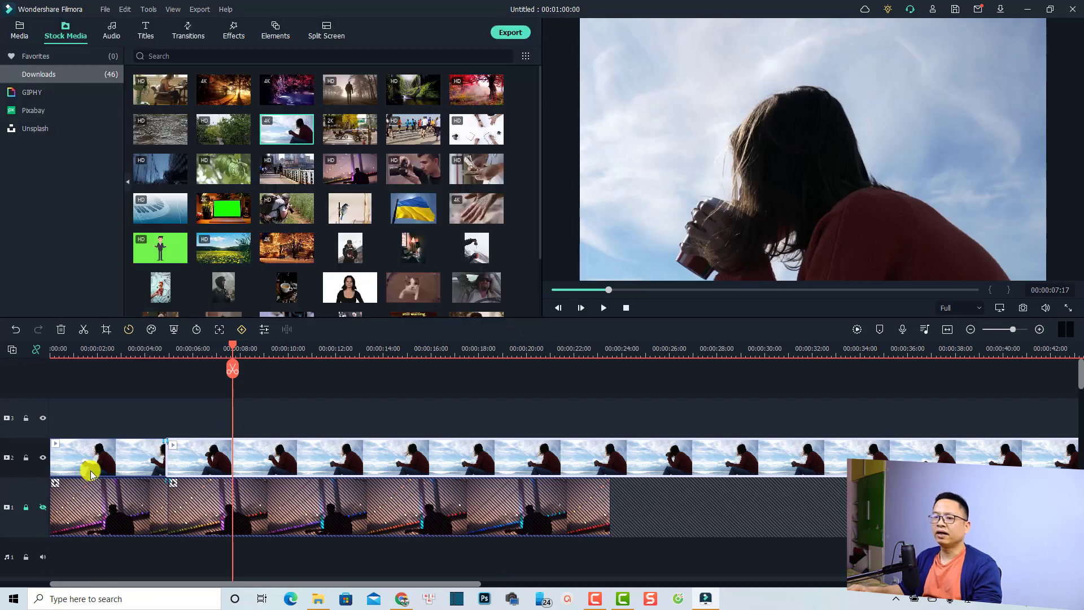
- Lock and hide video track 2 and place the stock clip of the riverside runners at track 3's start
click(42, 459)
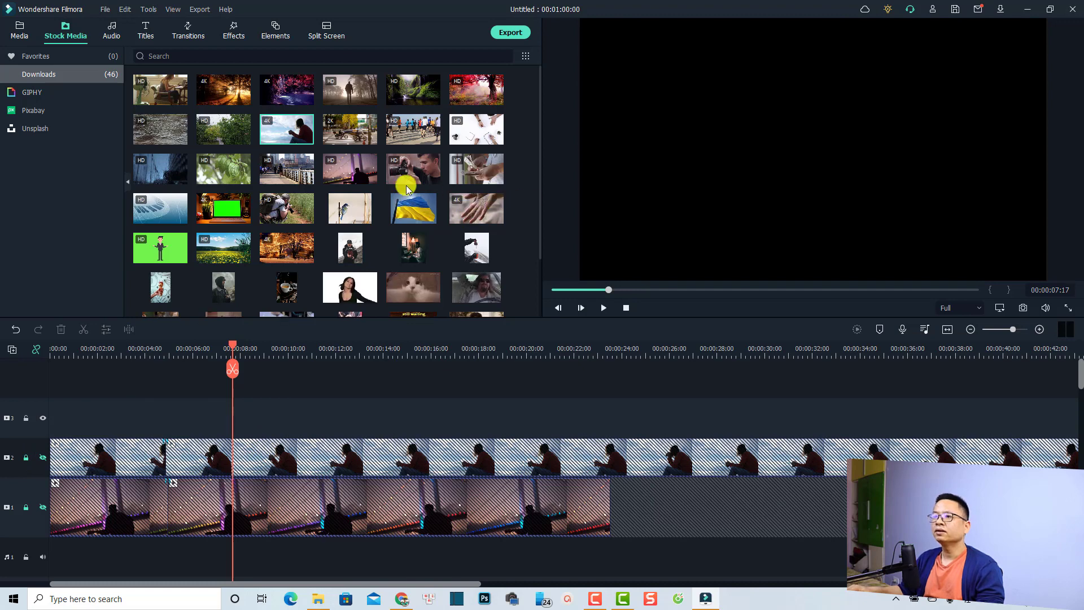
mouse_move(274, 181)
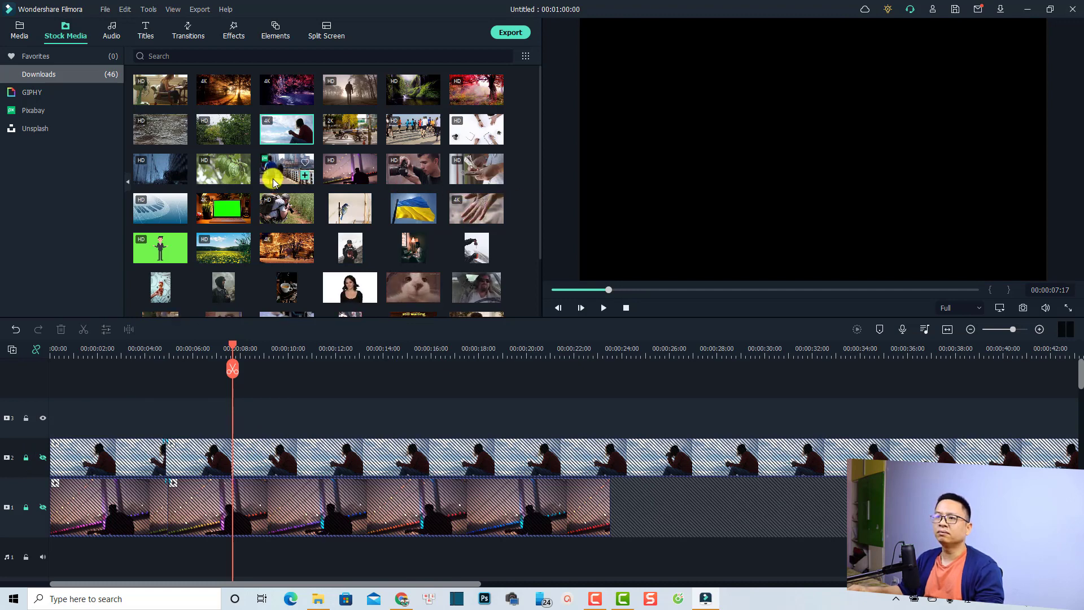
drag(274, 181, 45, 429)
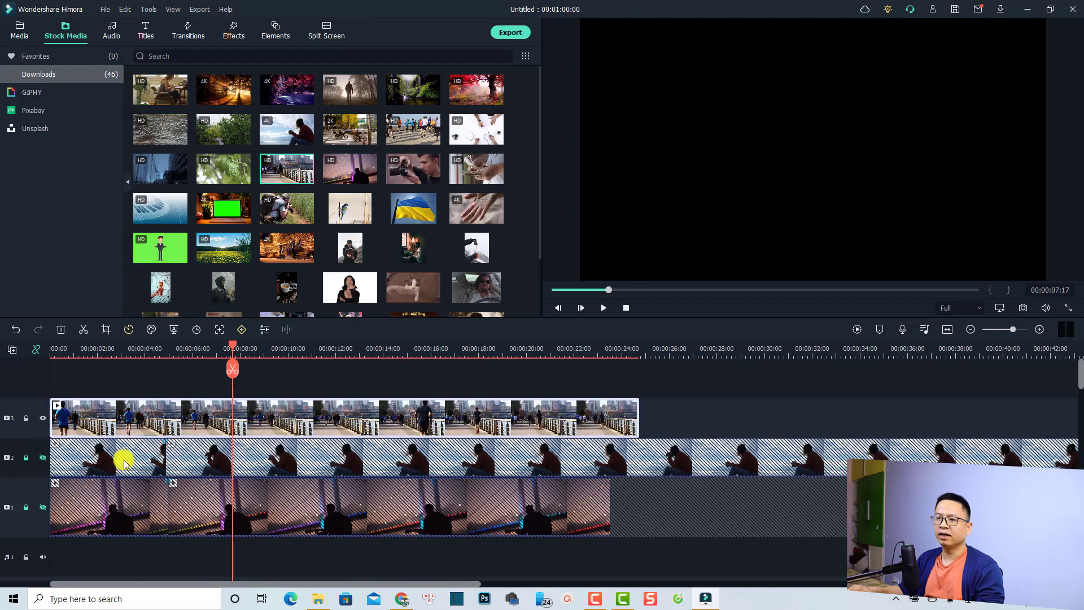
- With the playhead at 00:00:04:24, apply a Pan & Zoom push-in from the full frame to a 1409 x 793 End frame around the walkers
click(168, 358)
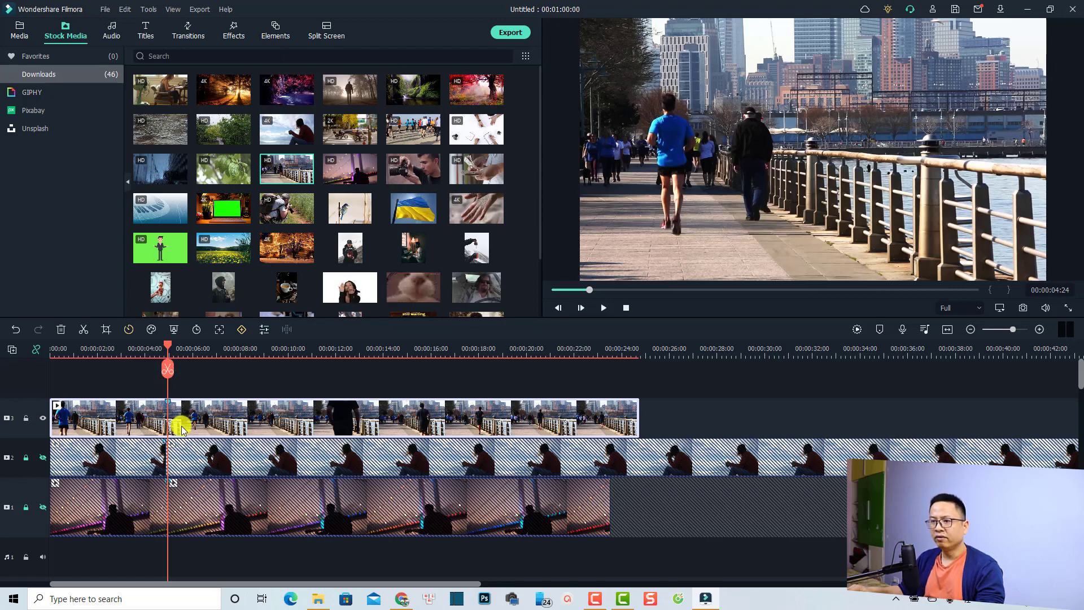
click(106, 329)
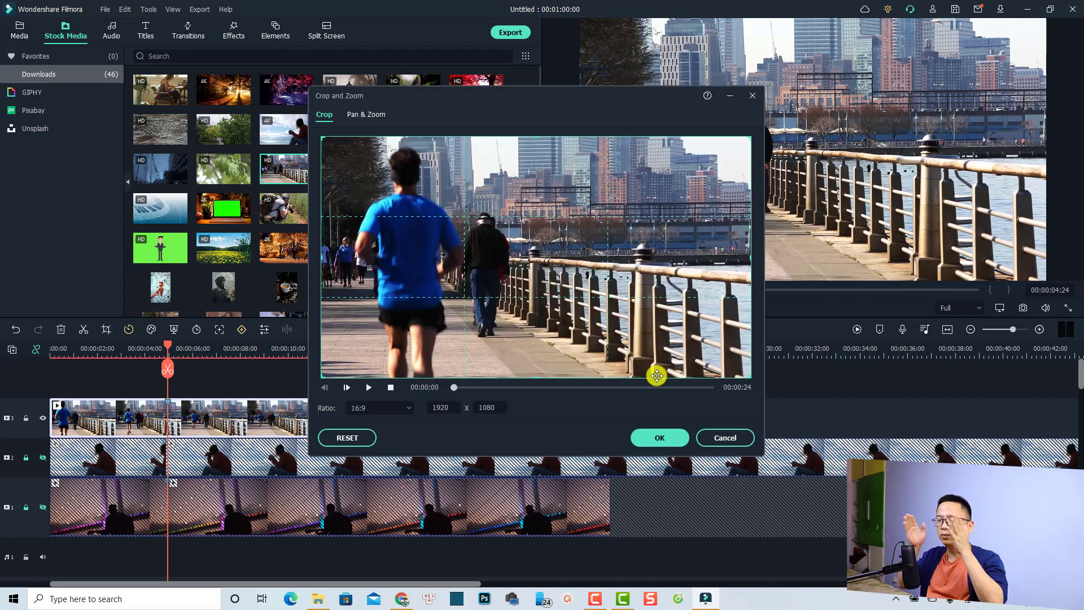
click(368, 115)
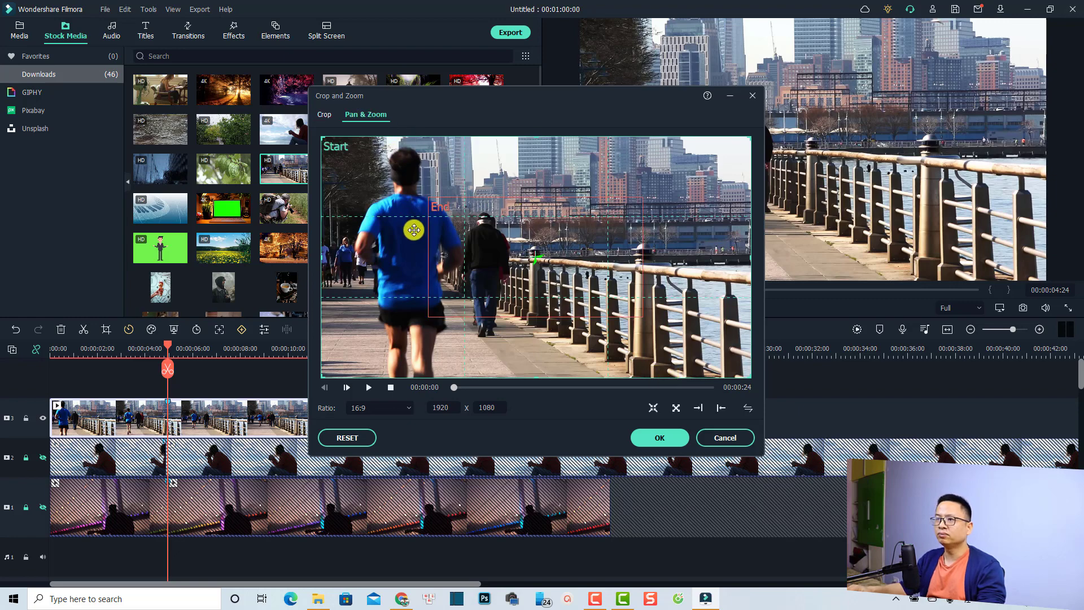
click(504, 292)
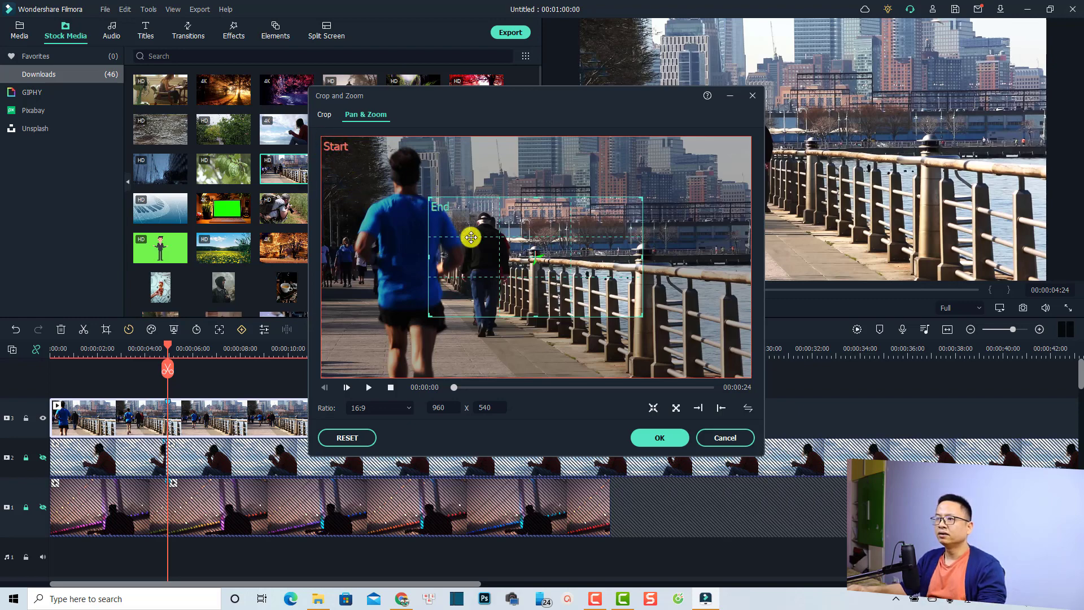
drag(464, 226, 448, 219)
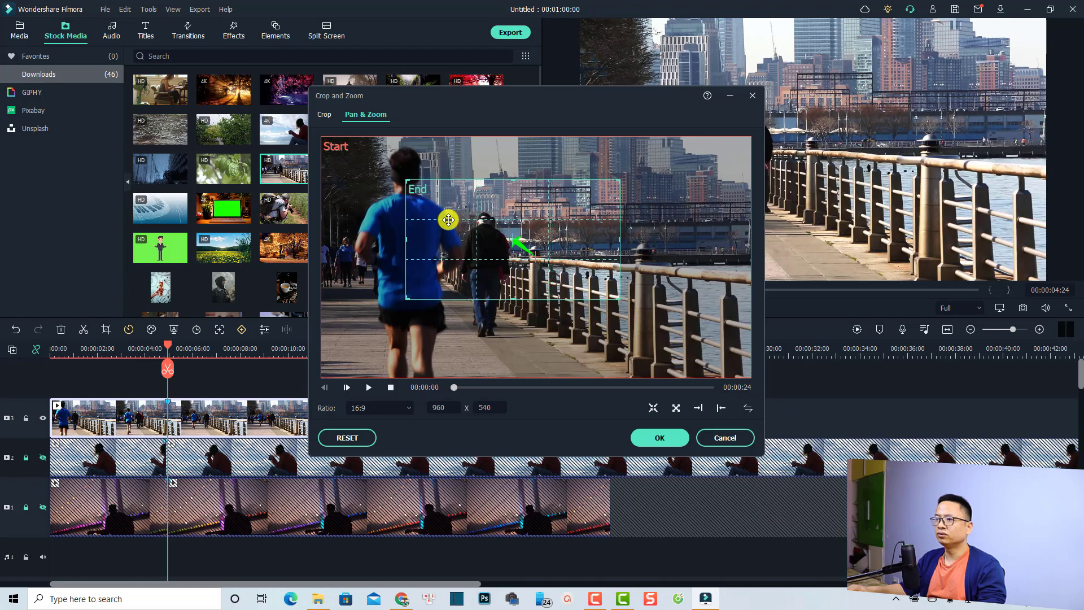
drag(406, 296, 353, 379)
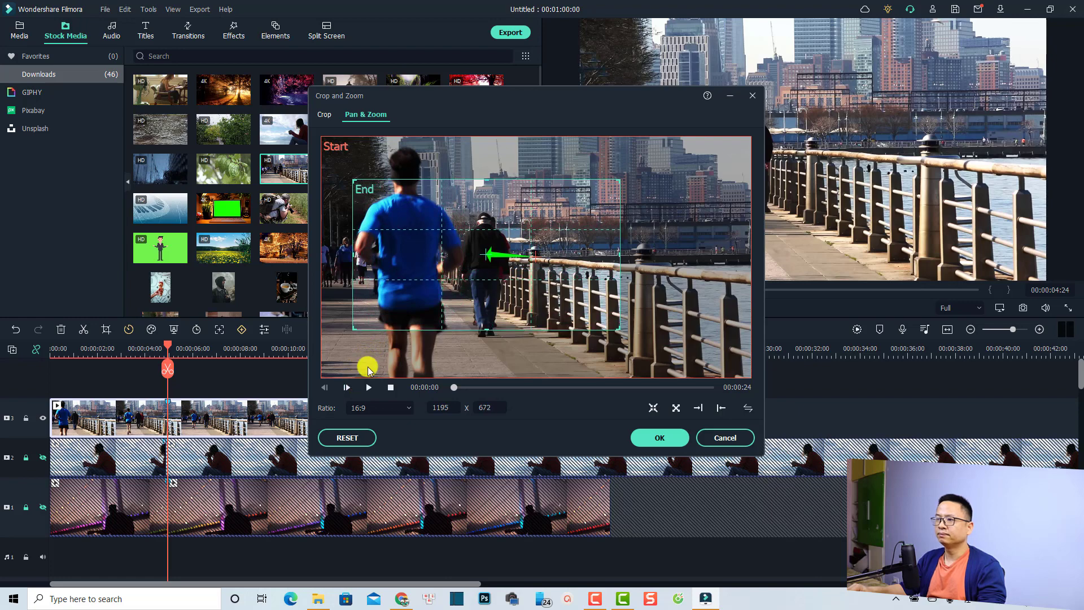
drag(618, 183, 668, 156)
drag(600, 262, 610, 278)
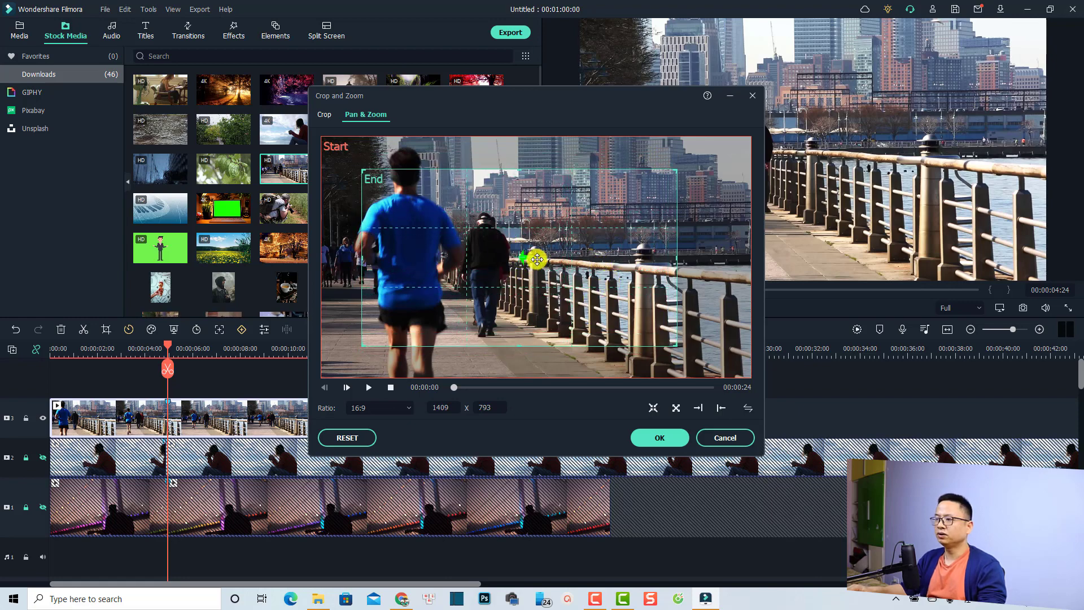
click(659, 439)
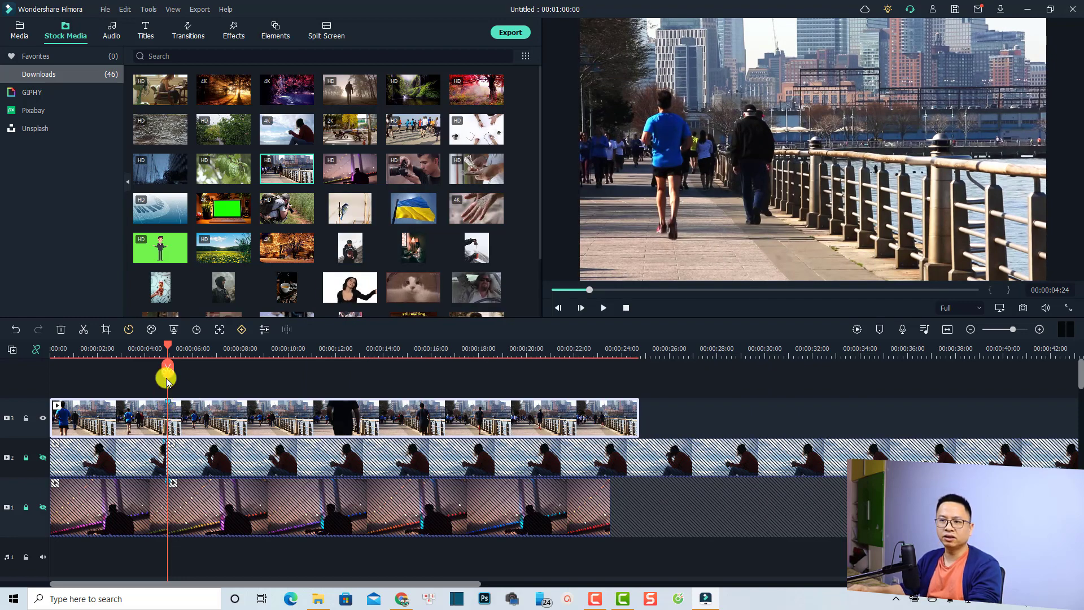
- Split the runner clip at 00:00:04:24, swap the second segment's Start and End frames, and apply a static 1409 x 793 Crop
click(167, 373)
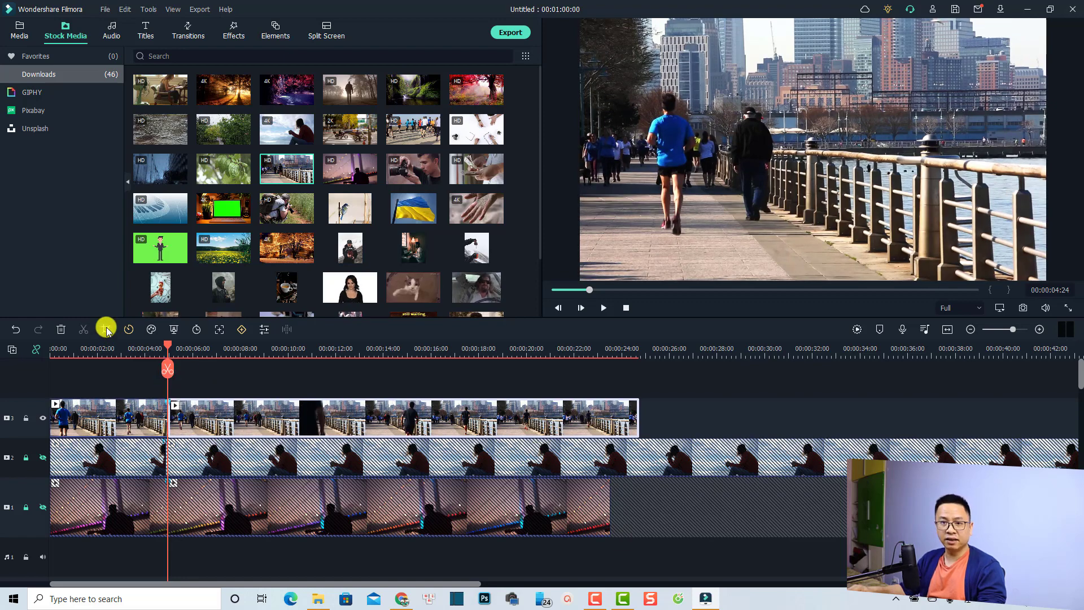
key(alt+c)
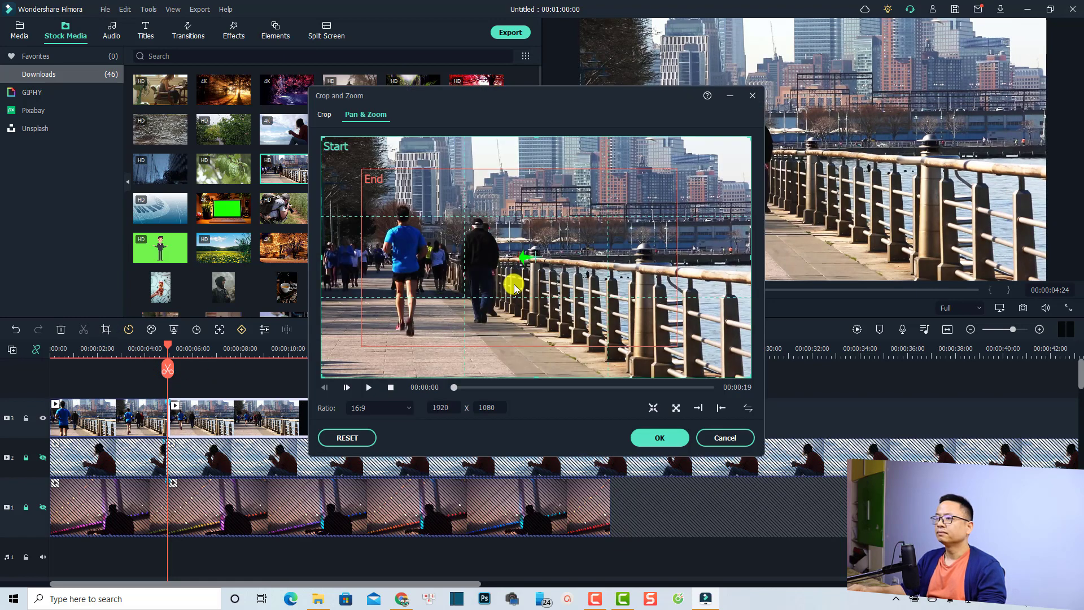
click(749, 407)
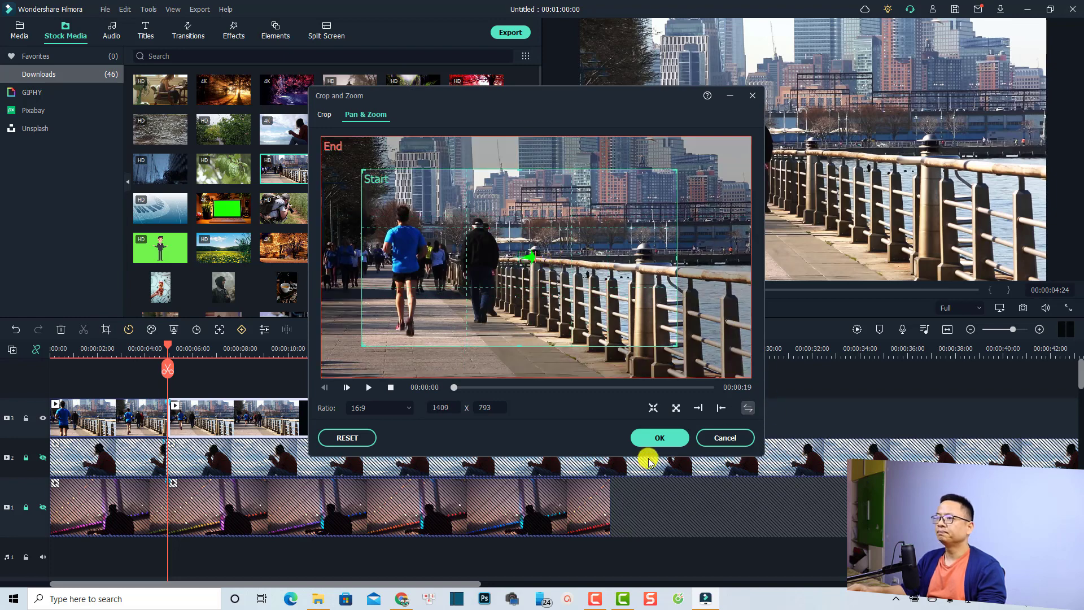
click(326, 115)
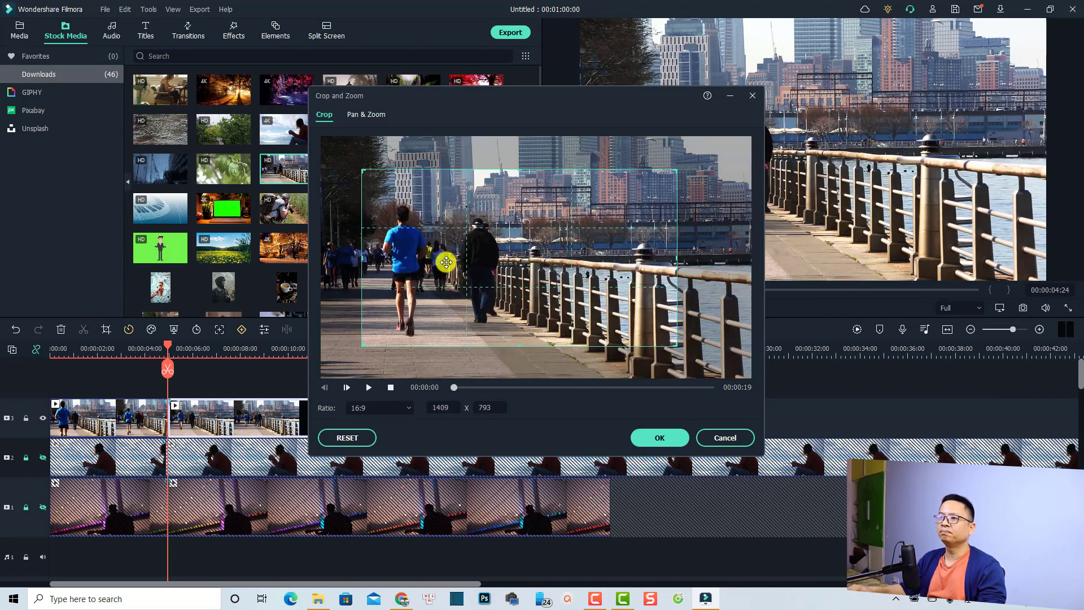
key(Return)
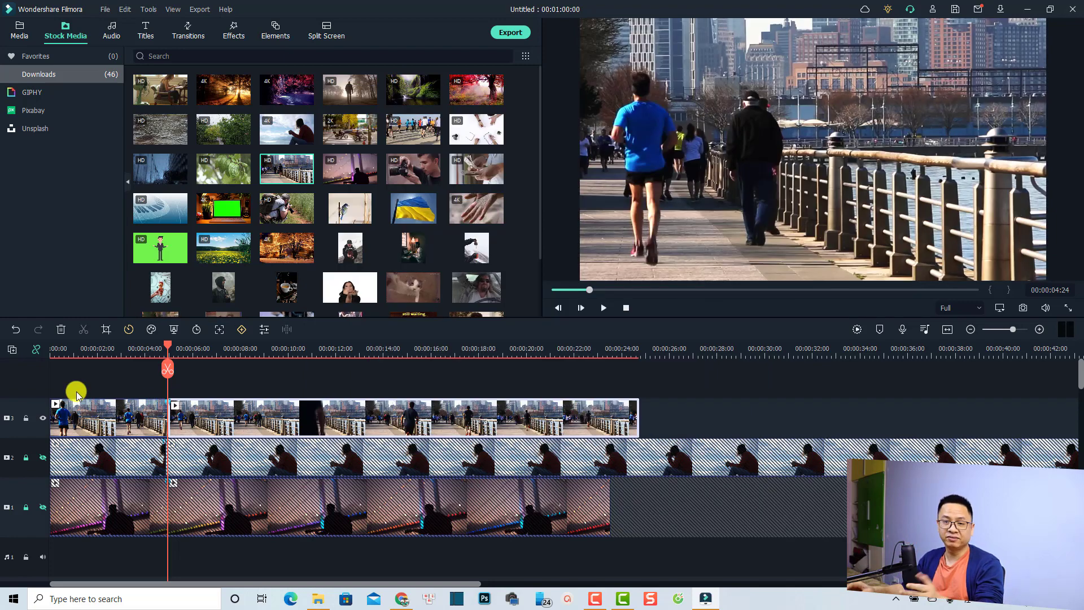
- Play the runner clip from near the start past the cut to check the push-in into the static segment
click(53, 347)
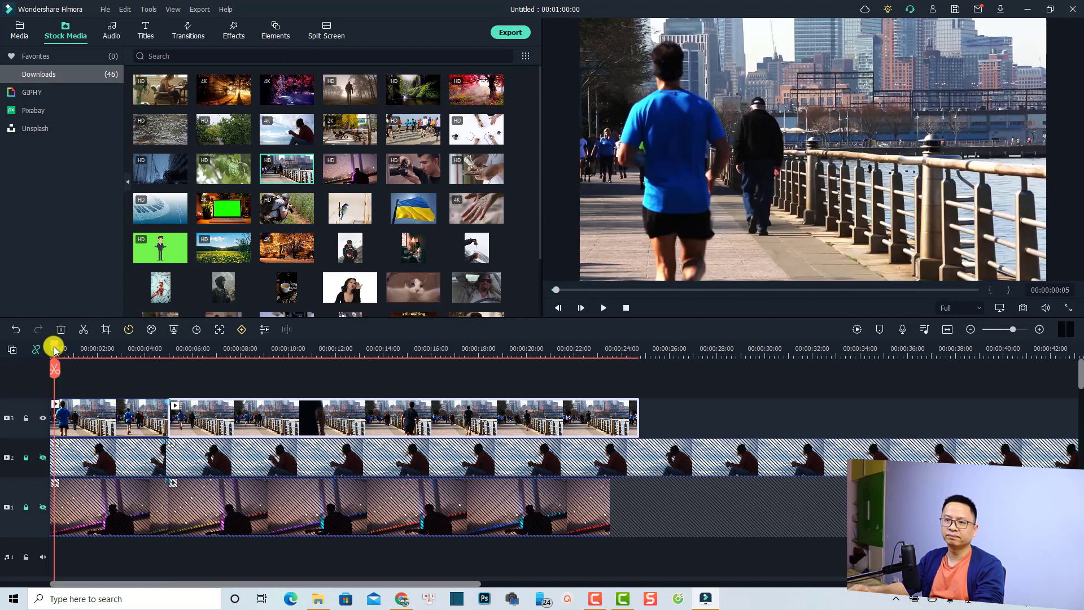
key(space)
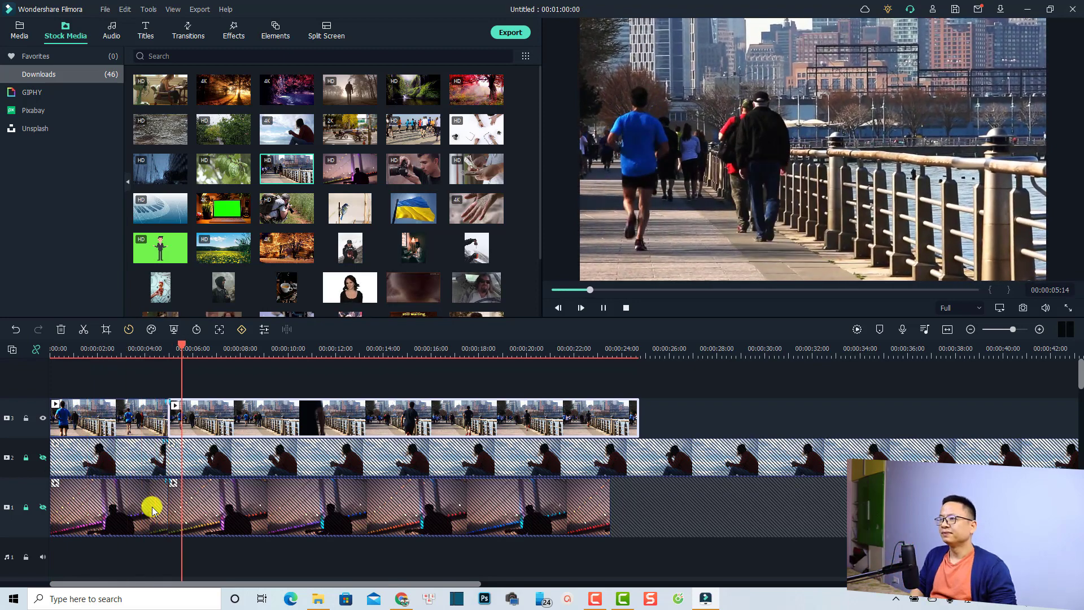
key(space)
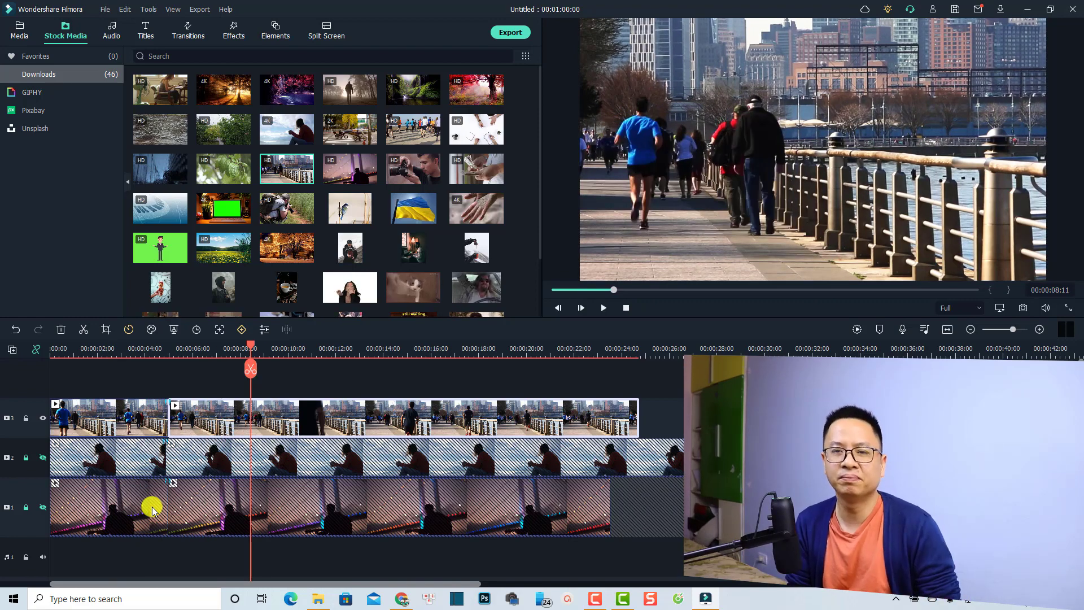